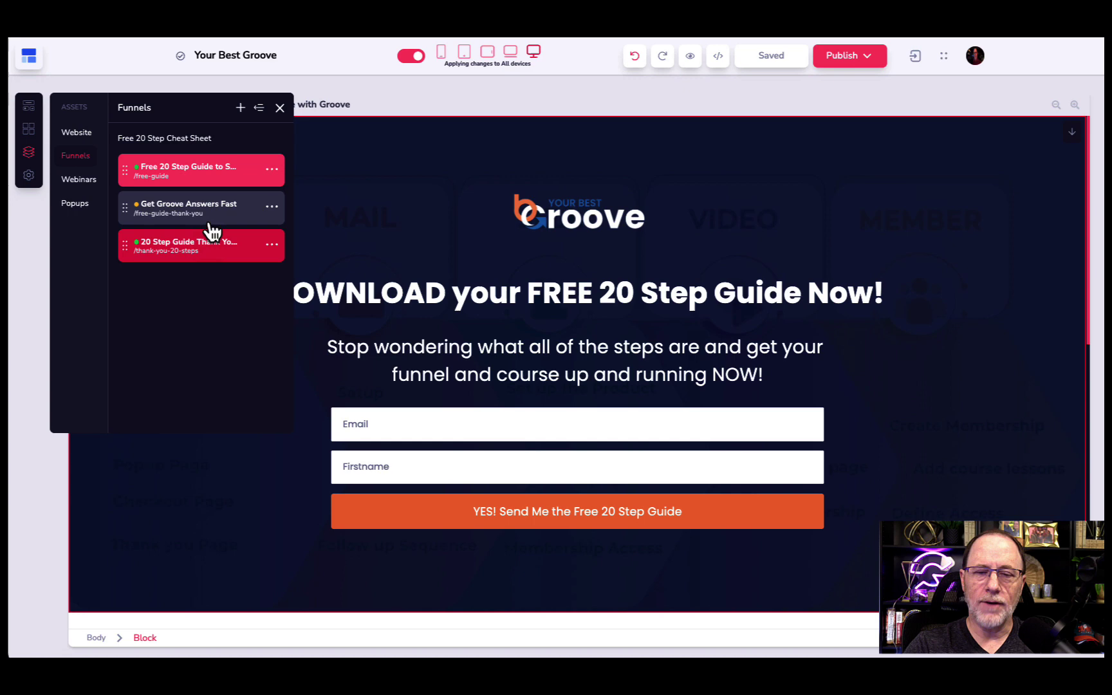
Select the opt-in page's hero block, then open the Get Groove Answers Fast upsell step.
{"action": "left_click", "coordinate": [352, 171]}
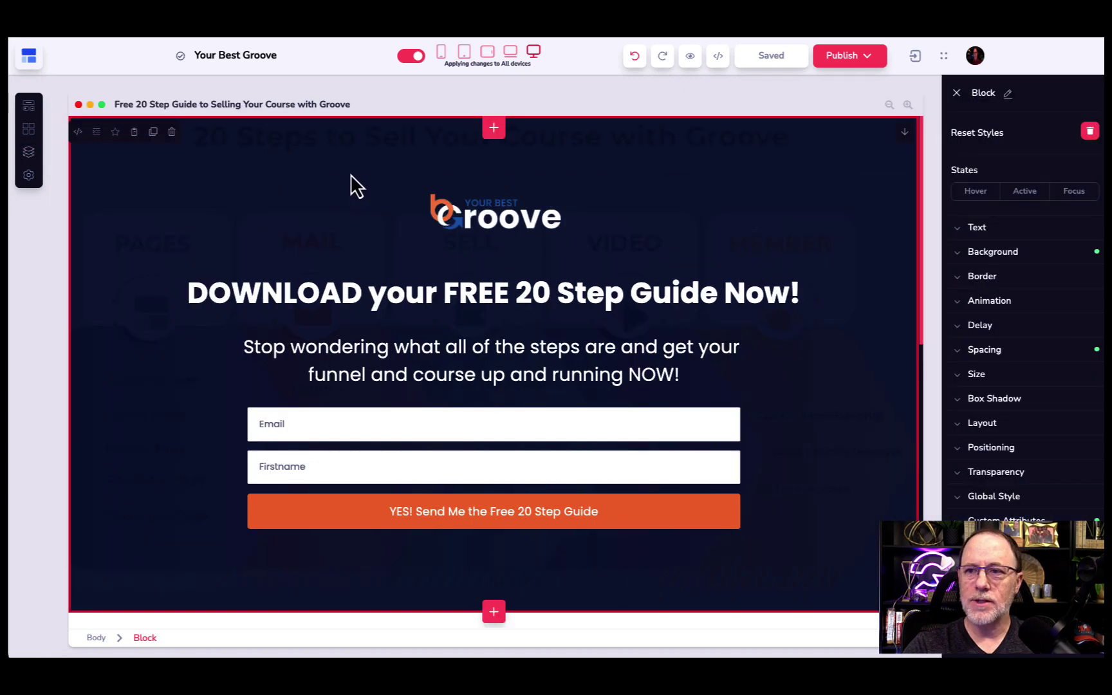
{"action": "scroll", "coordinate": [351, 242], "scroll_direction": "down", "scroll_amount": 2}
{"action": "scroll", "coordinate": [351, 243], "scroll_direction": "down", "scroll_amount": 3}
{"action": "scroll", "coordinate": [351, 243], "scroll_direction": "down", "scroll_amount": 3}
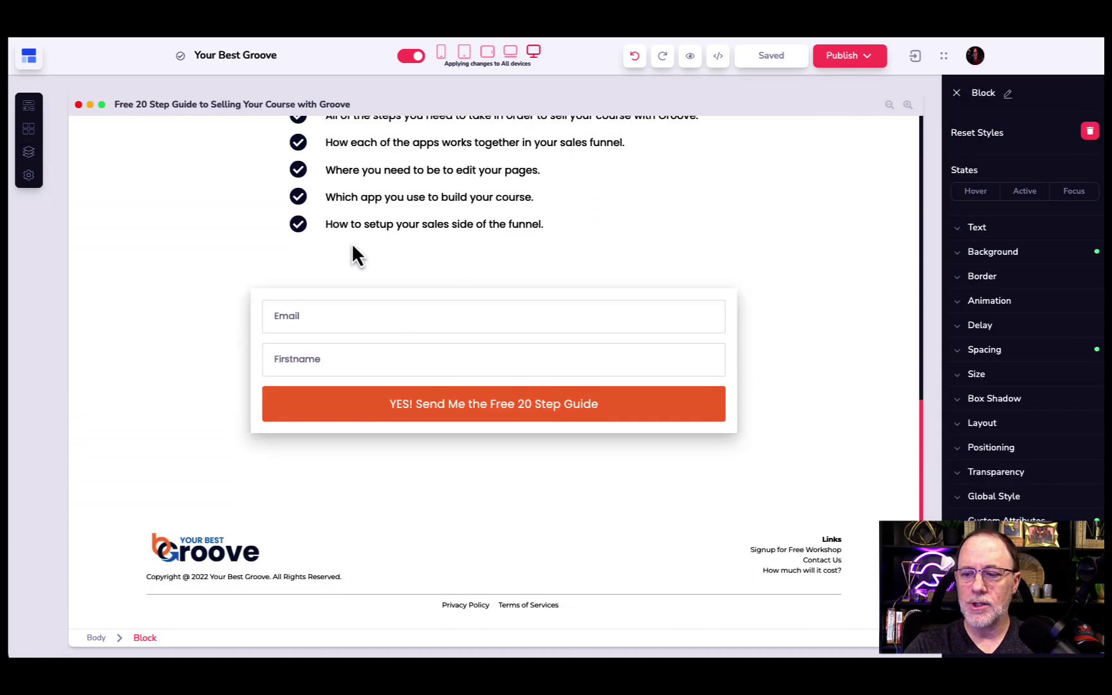
{"action": "scroll", "coordinate": [350, 243], "scroll_direction": "up", "scroll_amount": 4}
{"action": "scroll", "coordinate": [351, 242], "scroll_direction": "up", "scroll_amount": 3}
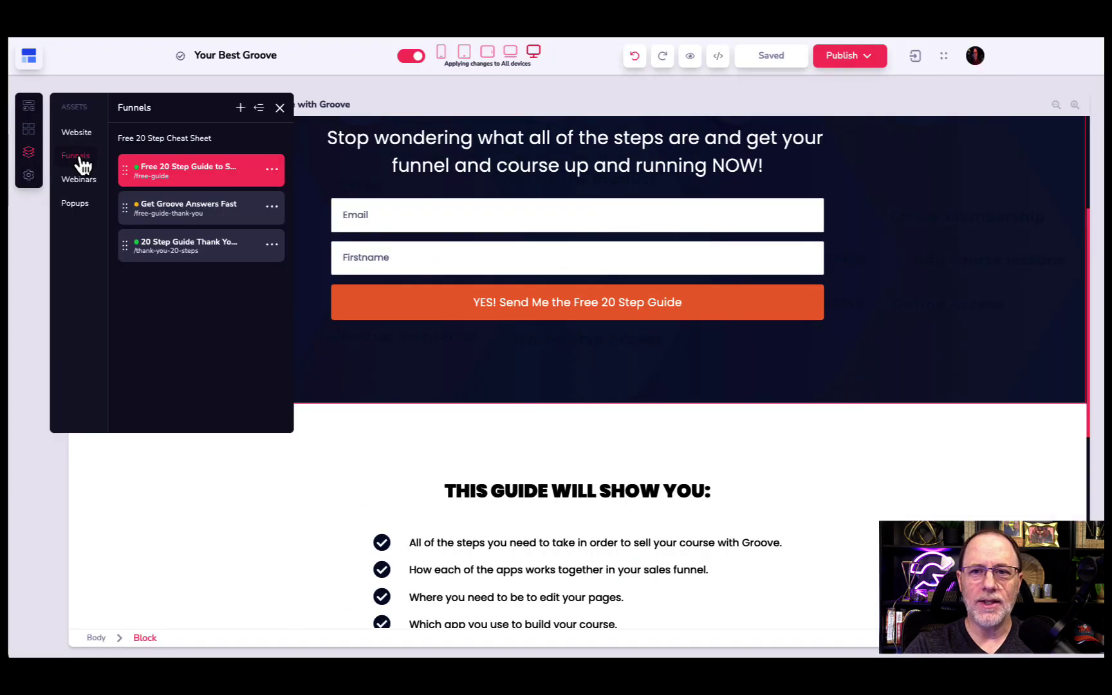
{"action": "left_click", "coordinate": [184, 218]}
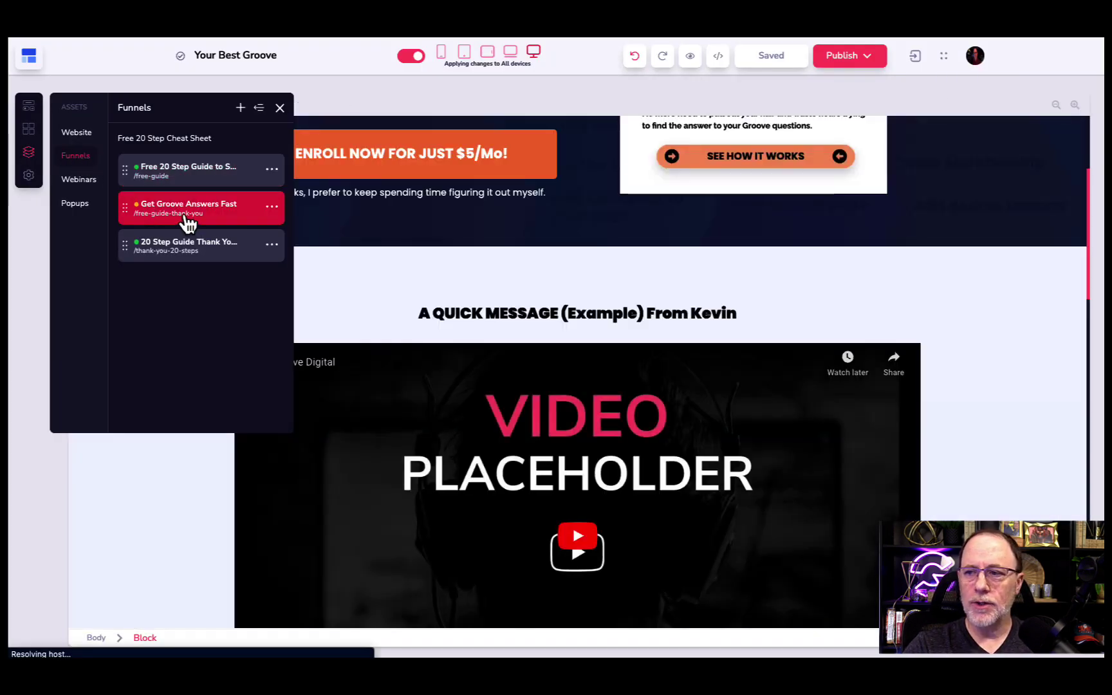
Close the funnel pages list and dismiss the Preview link prompt on the upsell page.
{"action": "left_click", "coordinate": [280, 108]}
{"action": "scroll", "coordinate": [171, 333], "scroll_direction": "up", "scroll_amount": 3}
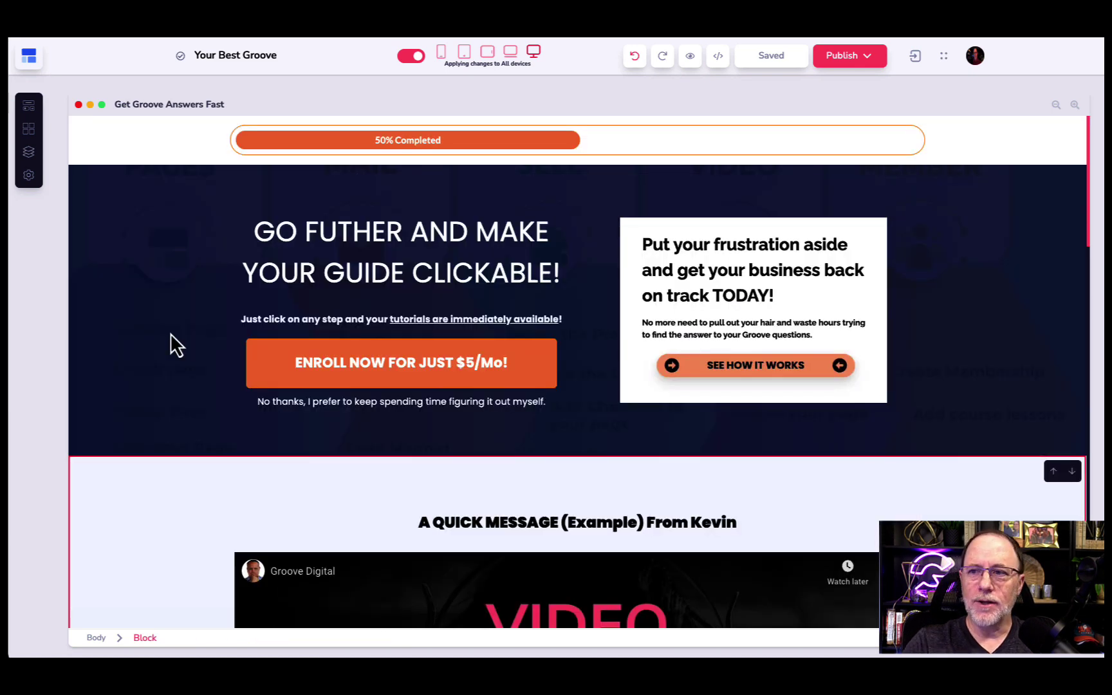
{"action": "scroll", "coordinate": [304, 415], "scroll_direction": "down", "scroll_amount": 1}
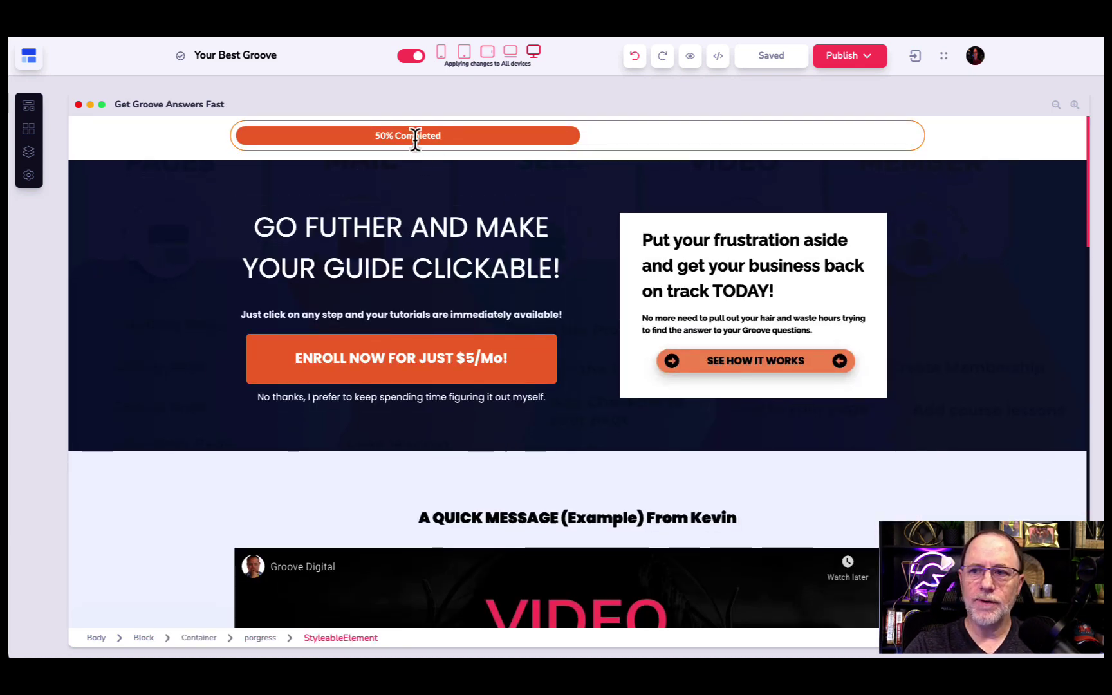
{"action": "scroll", "coordinate": [459, 249], "scroll_direction": "down", "scroll_amount": 2}
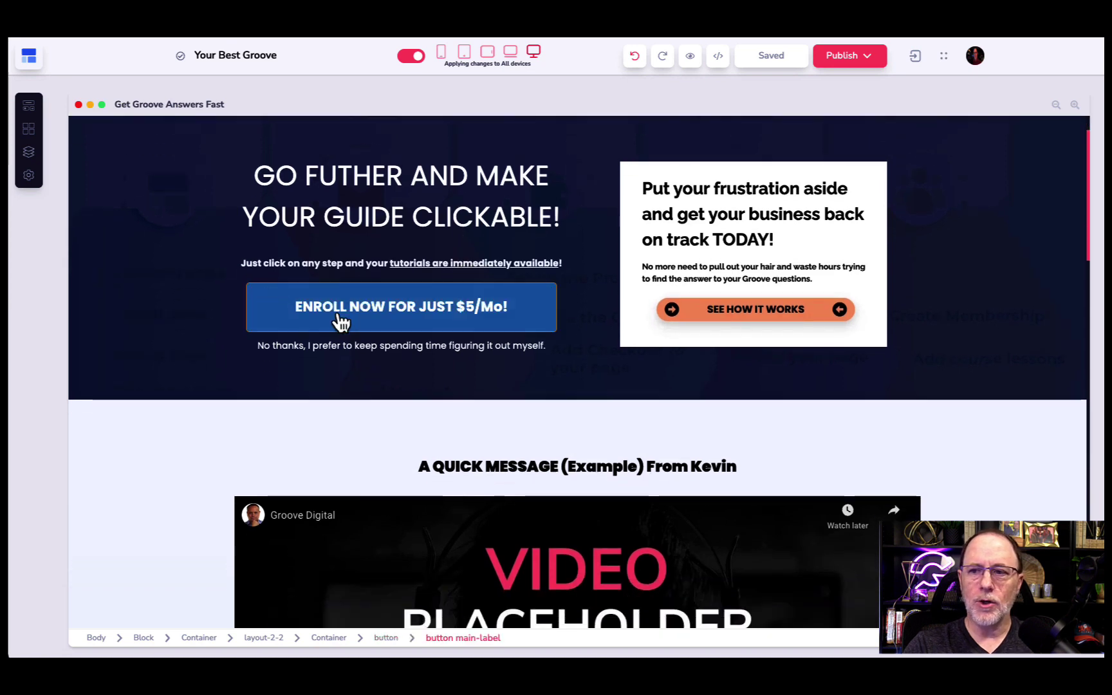
{"action": "scroll", "coordinate": [582, 347], "scroll_direction": "down", "scroll_amount": 5}
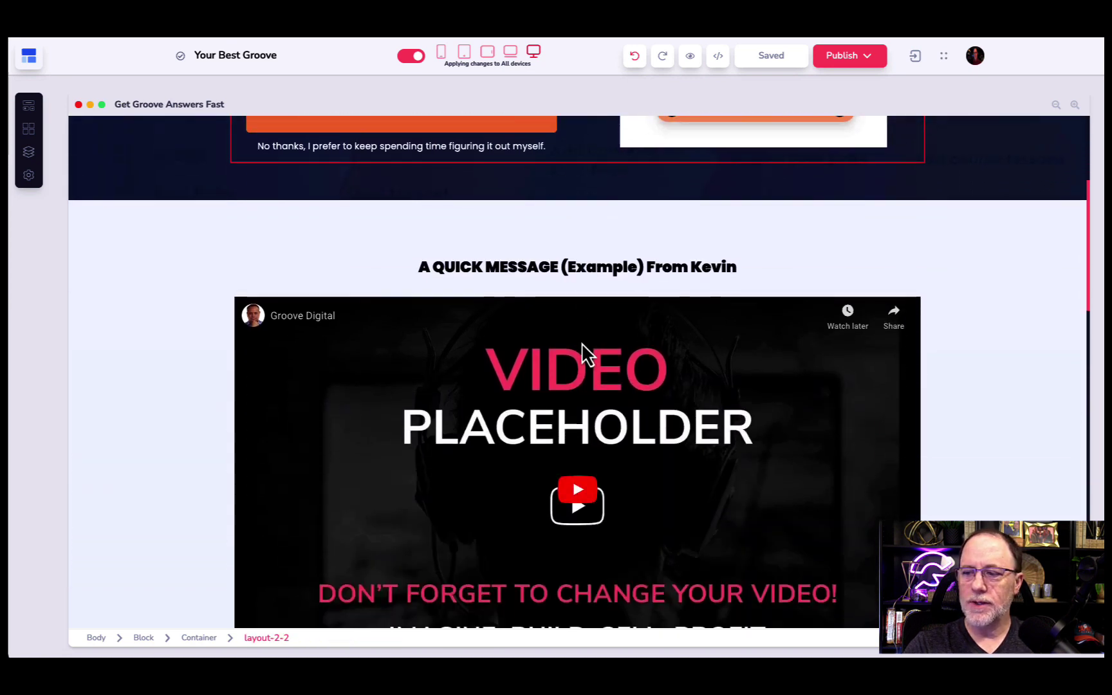
{"action": "scroll", "coordinate": [582, 348], "scroll_direction": "down", "scroll_amount": 5}
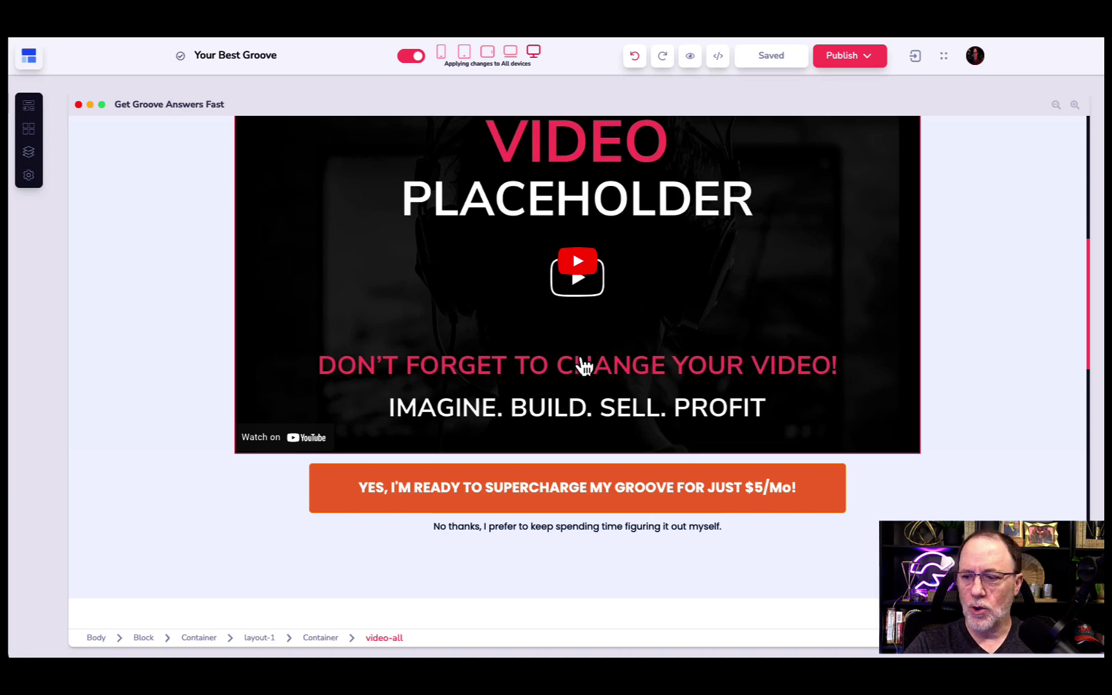
{"action": "scroll", "coordinate": [583, 367], "scroll_direction": "down", "scroll_amount": 2}
{"action": "scroll", "coordinate": [582, 365], "scroll_direction": "down", "scroll_amount": 2}
{"action": "scroll", "coordinate": [582, 366], "scroll_direction": "down", "scroll_amount": 3}
{"action": "scroll", "coordinate": [582, 364], "scroll_direction": "up", "scroll_amount": 4}
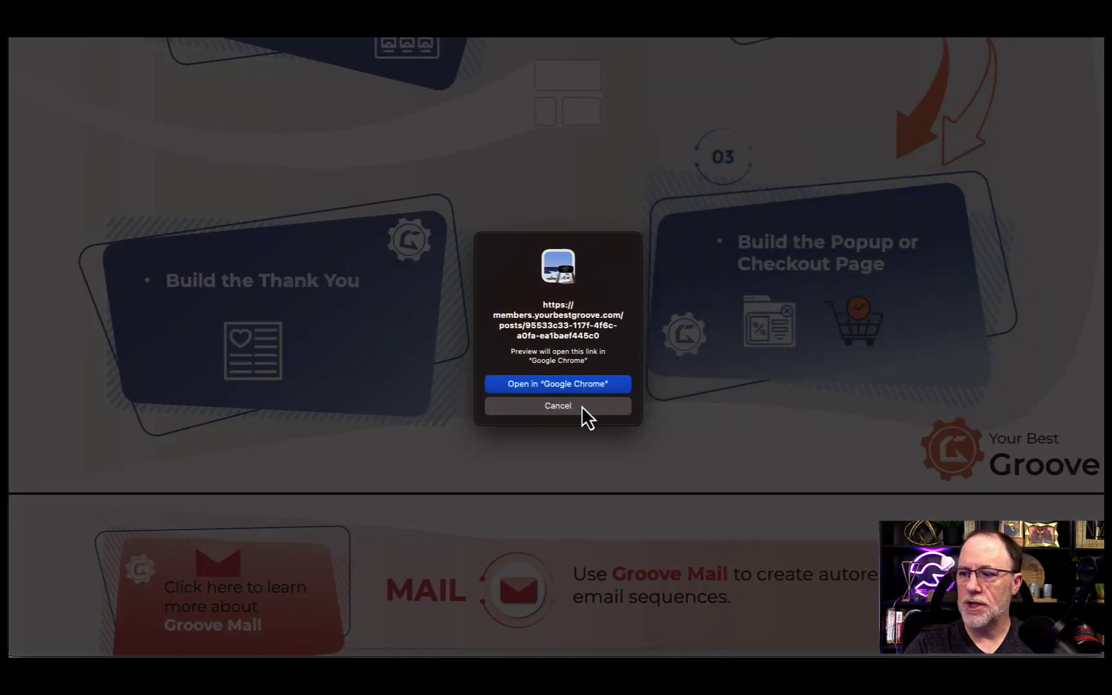
{"action": "left_click", "coordinate": [582, 406]}
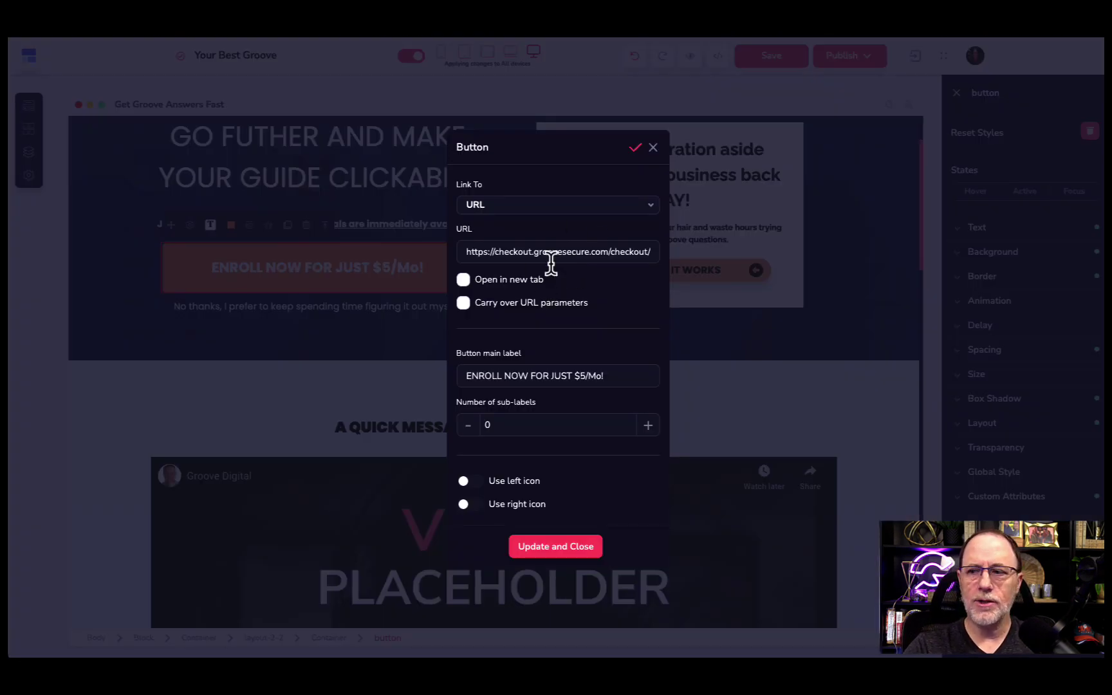
Select the enroll button's whole checkout URL, then close the Button dialog.
{"action": "triple_click", "coordinate": [547, 251]}
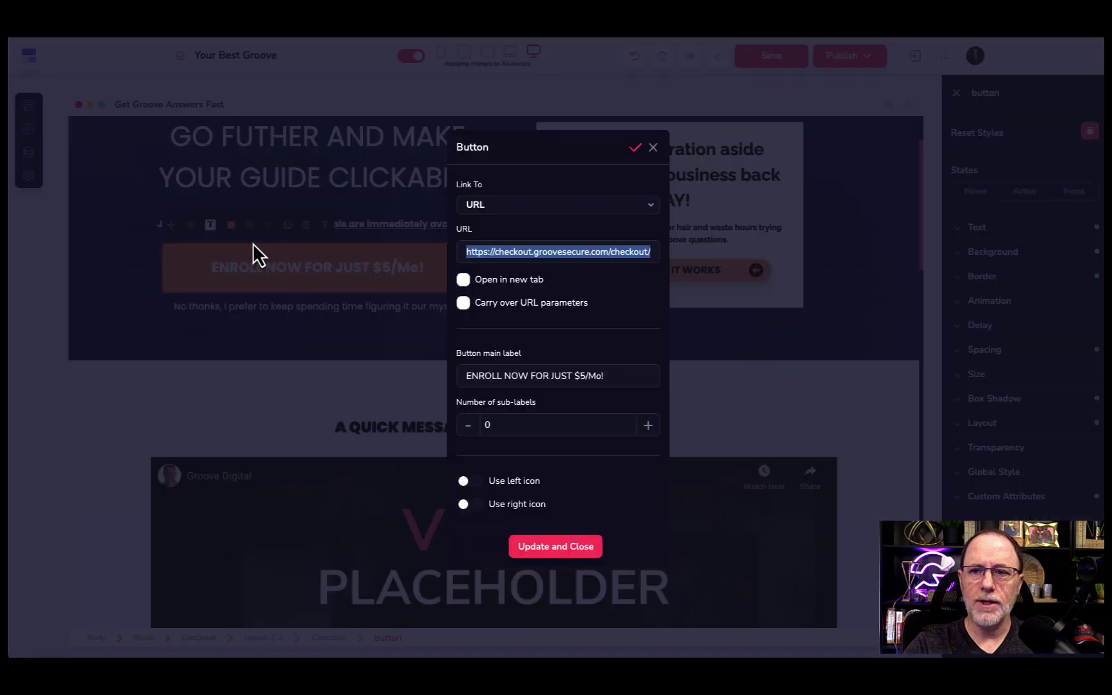
{"action": "left_click", "coordinate": [653, 147]}
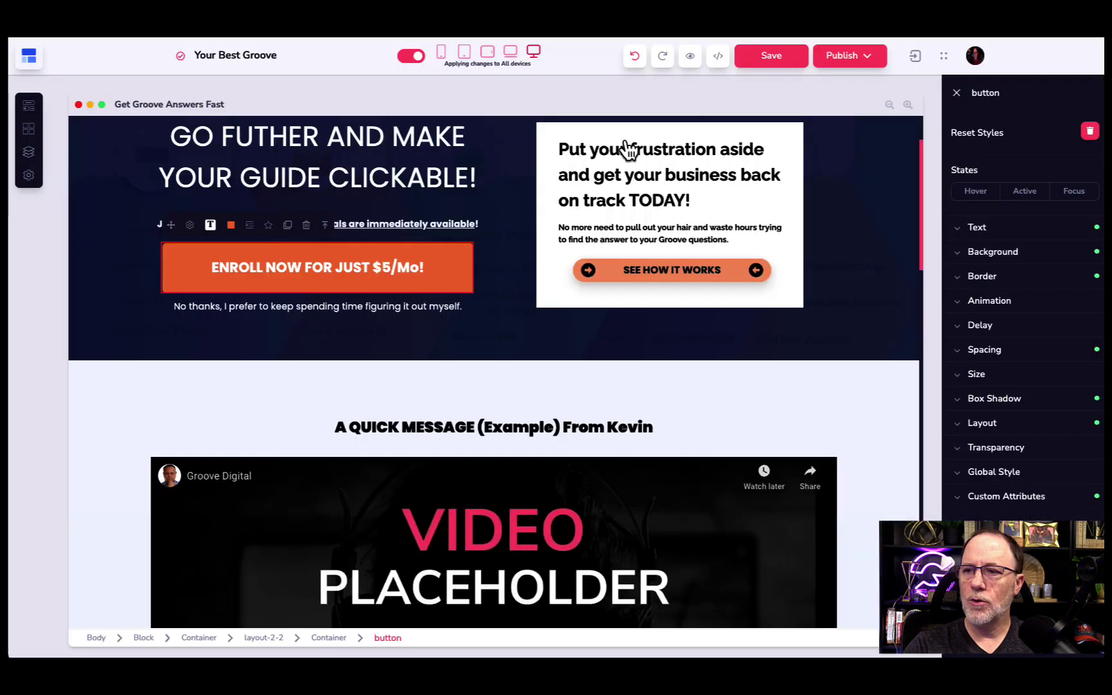
Open the 20 Step Guide Thank You page from the Funnels list.
{"action": "left_click", "coordinate": [29, 153]}
{"action": "left_click", "coordinate": [79, 157]}
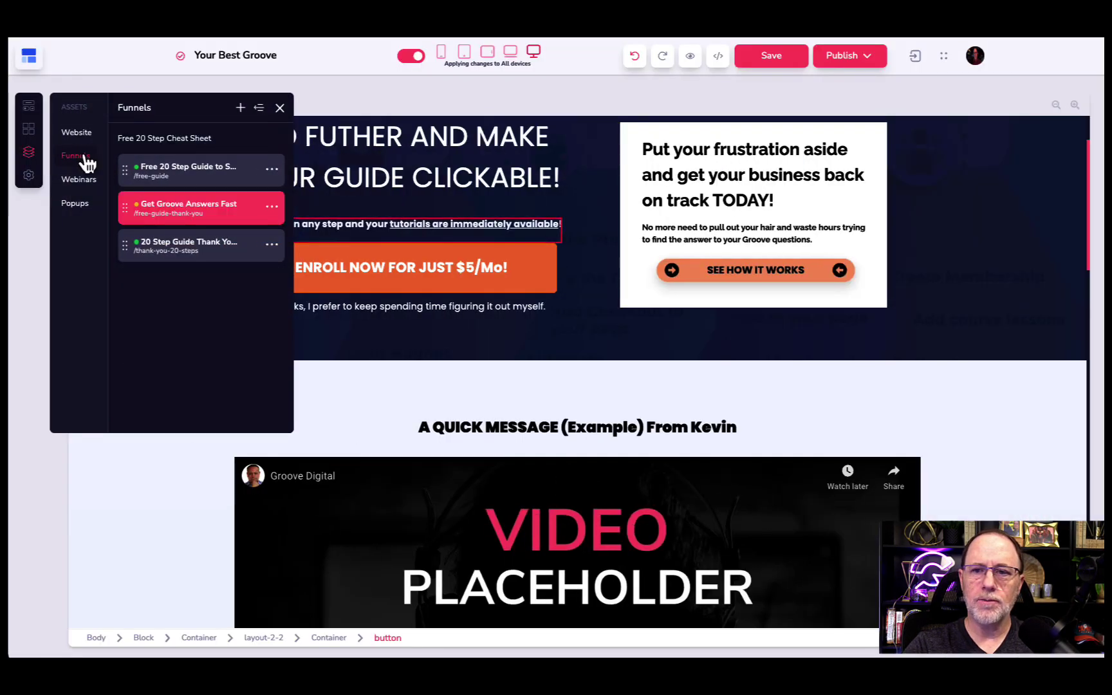
{"action": "left_click", "coordinate": [190, 250]}
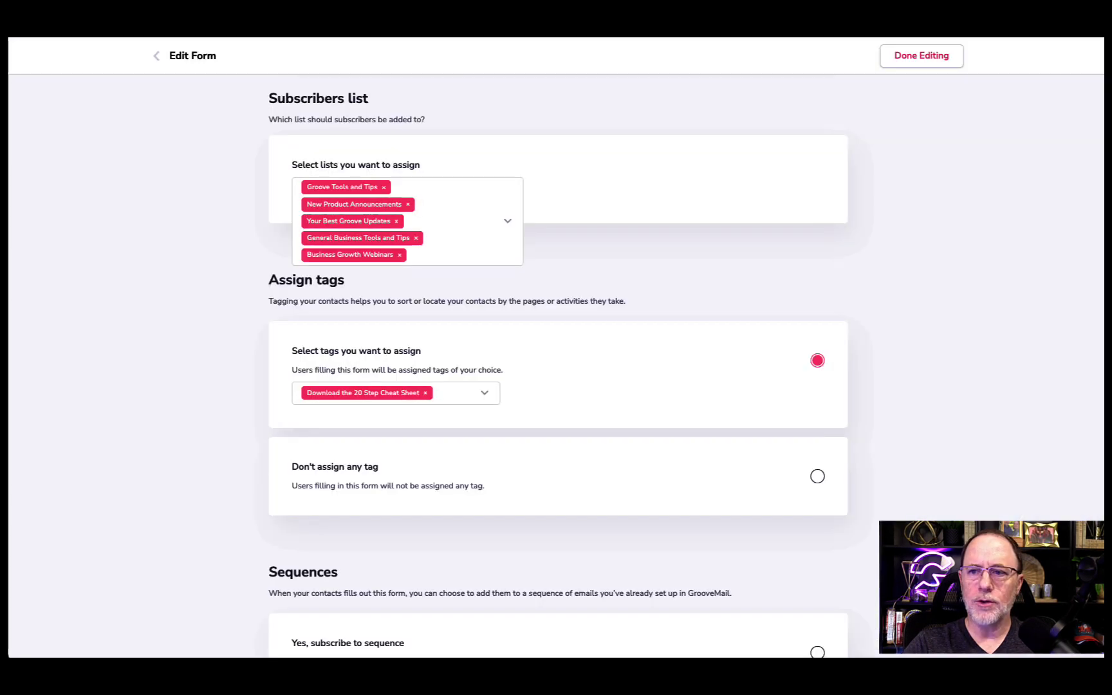
Return to Forms and open the 20 Step Cheat Sheet Download form.
{"action": "left_click", "coordinate": [158, 61]}
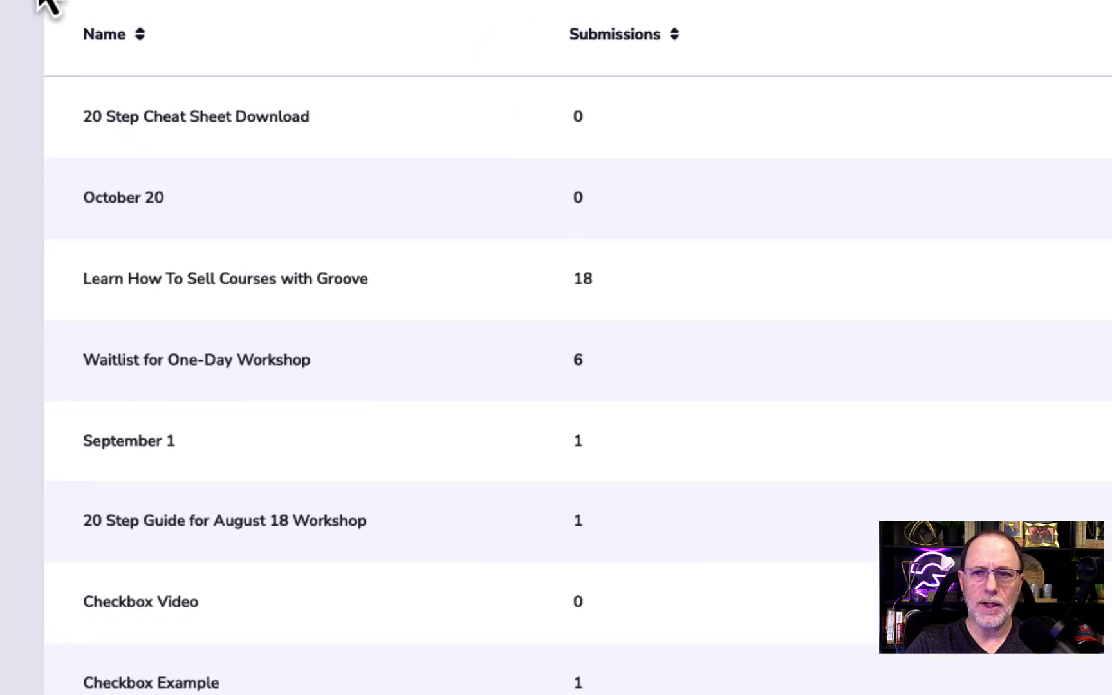
{"action": "left_click_drag", "start_coordinate": [92, 115], "coordinate": [269, 116]}
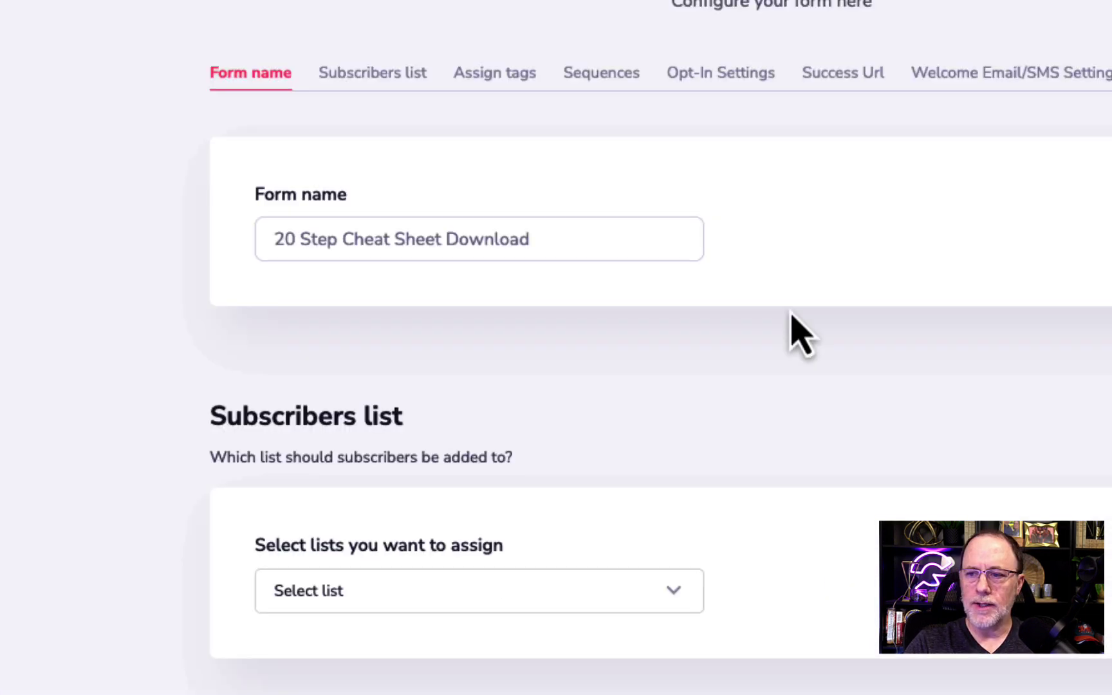
{"action": "scroll", "coordinate": [791, 328], "scroll_direction": "down", "scroll_amount": 5}
{"action": "scroll", "coordinate": [791, 329], "scroll_direction": "down", "scroll_amount": 5}
{"action": "scroll", "coordinate": [791, 329], "scroll_direction": "down", "scroll_amount": 5}
{"action": "scroll", "coordinate": [790, 329], "scroll_direction": "down", "scroll_amount": 5}
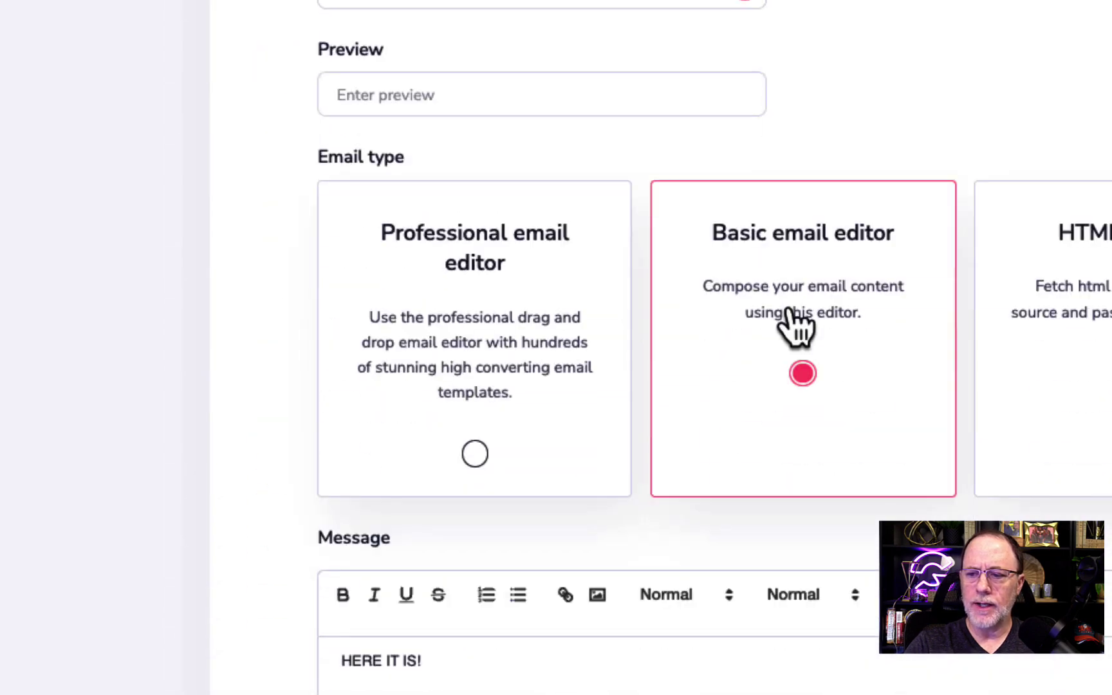
{"action": "scroll", "coordinate": [797, 325], "scroll_direction": "down", "scroll_amount": 3}
{"action": "scroll", "coordinate": [795, 322], "scroll_direction": "down", "scroll_amount": 5}
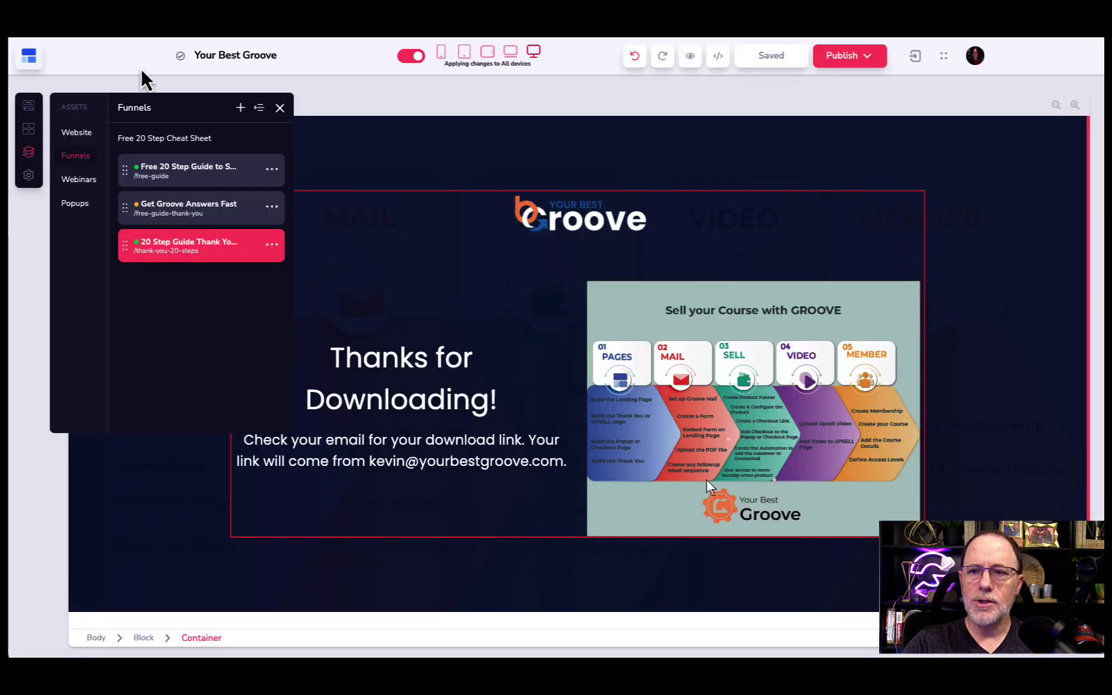
Open the Free 20 Step Guide opt-in page and select its GrooveMail sign-up form.
{"action": "left_click", "coordinate": [193, 171]}
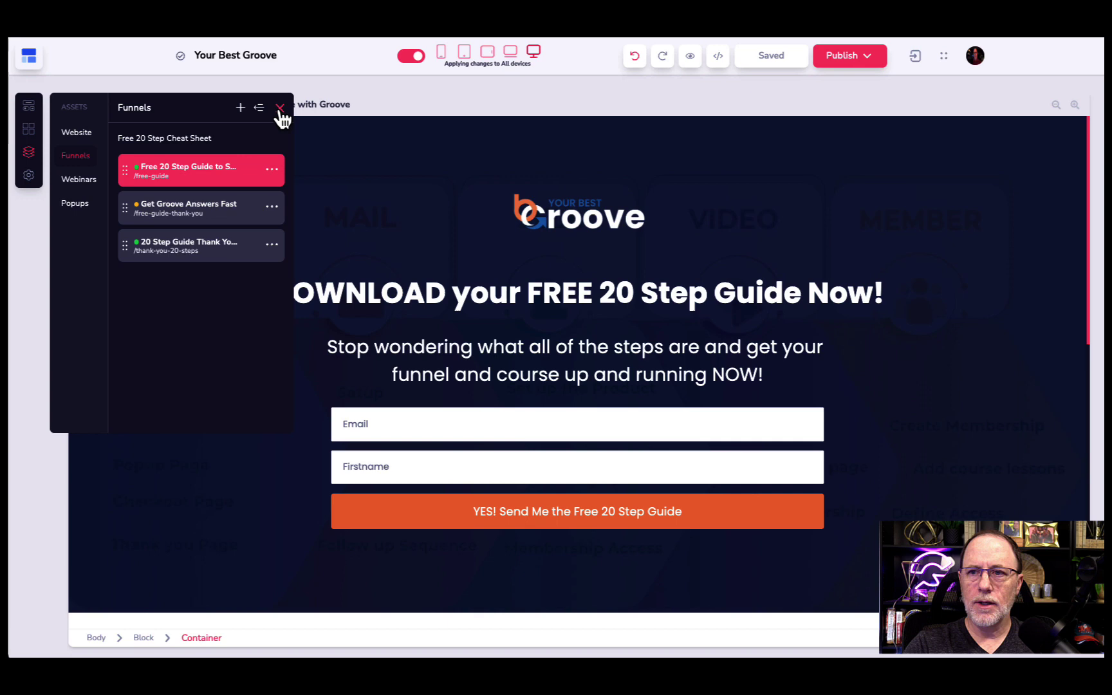
{"action": "left_click", "coordinate": [280, 110]}
{"action": "scroll", "coordinate": [272, 339], "scroll_direction": "down", "scroll_amount": 3}
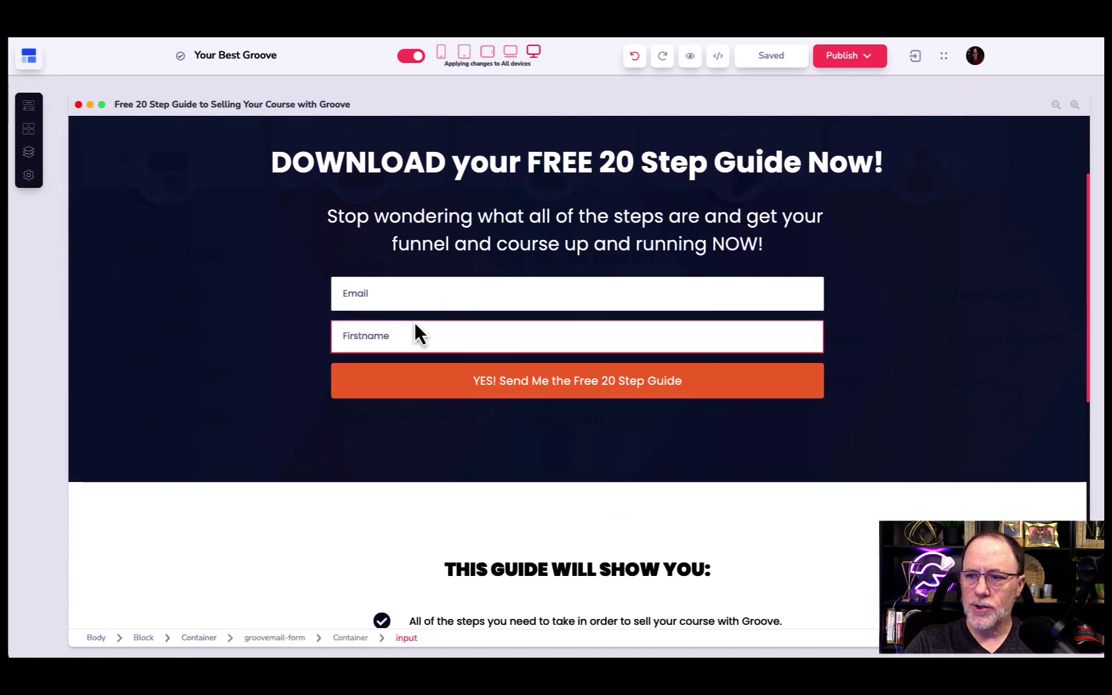
{"action": "left_click", "coordinate": [415, 325]}
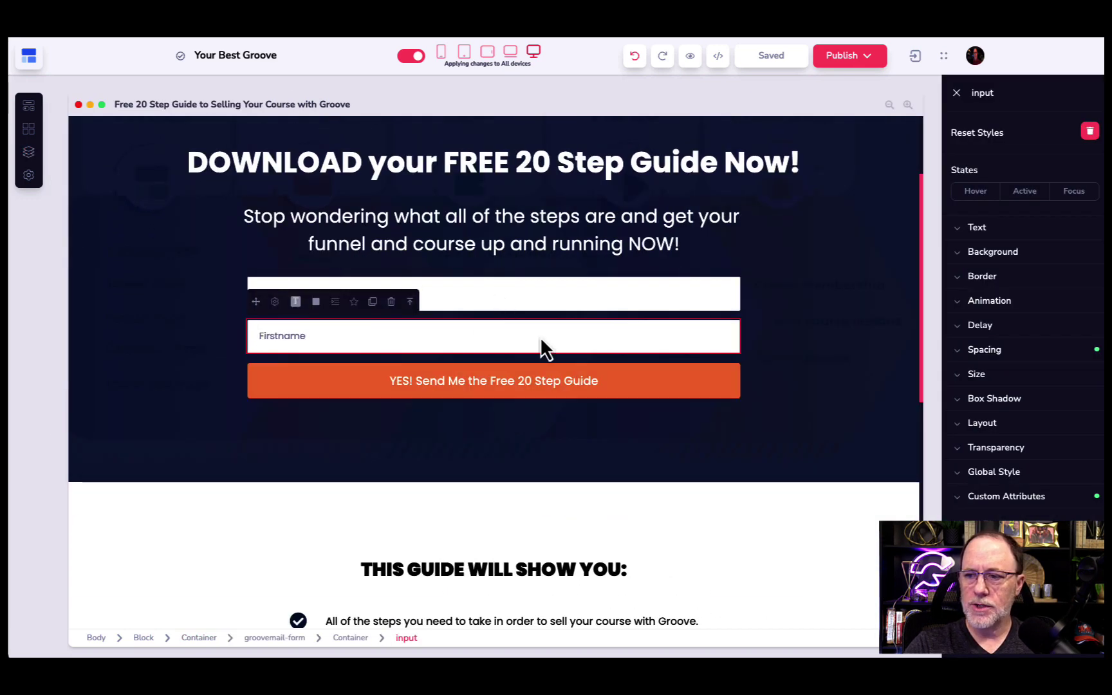
{"action": "left_click", "coordinate": [281, 639]}
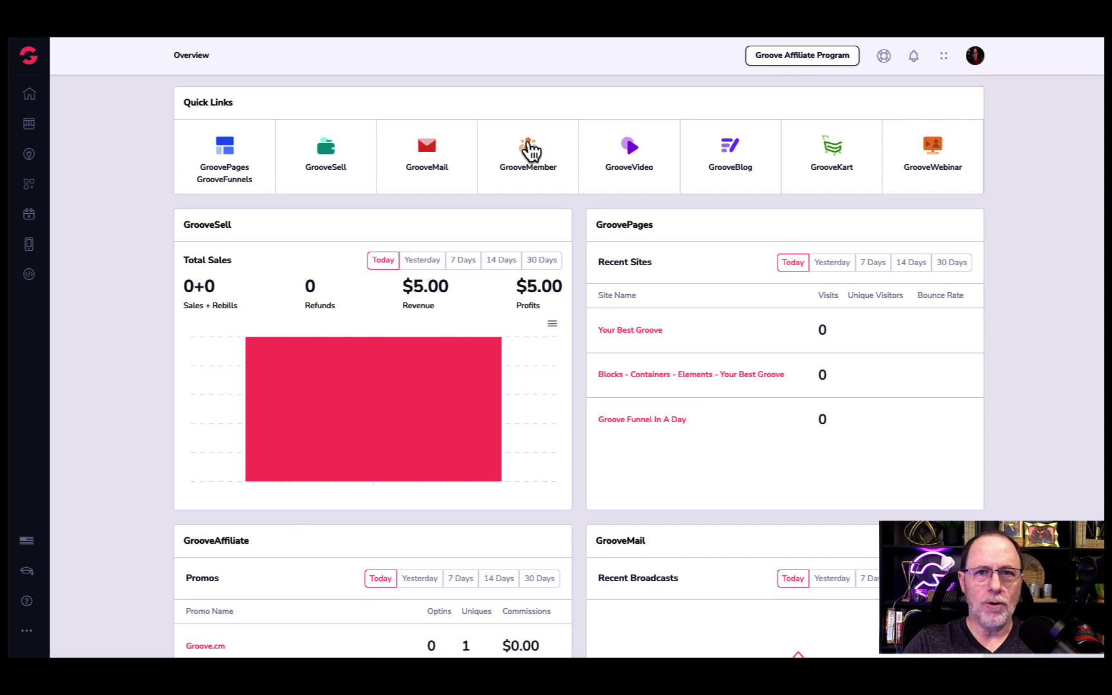
Switch to GrooveMember and open its Files library.
{"action": "left_click", "coordinate": [530, 153]}
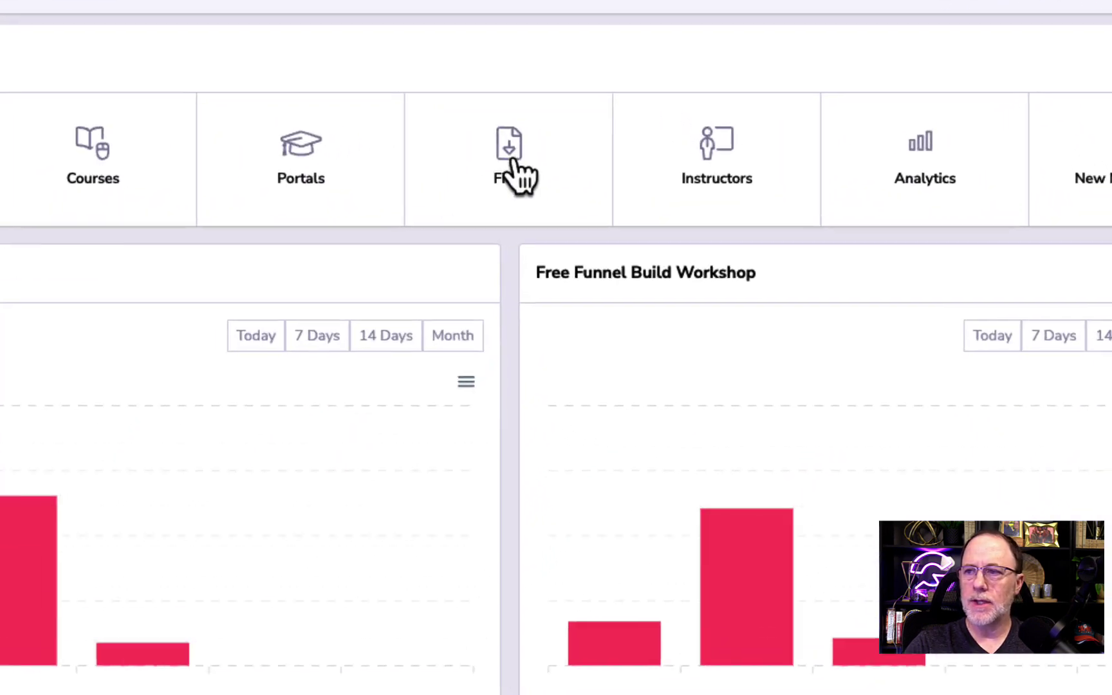
{"action": "left_click", "coordinate": [581, 156]}
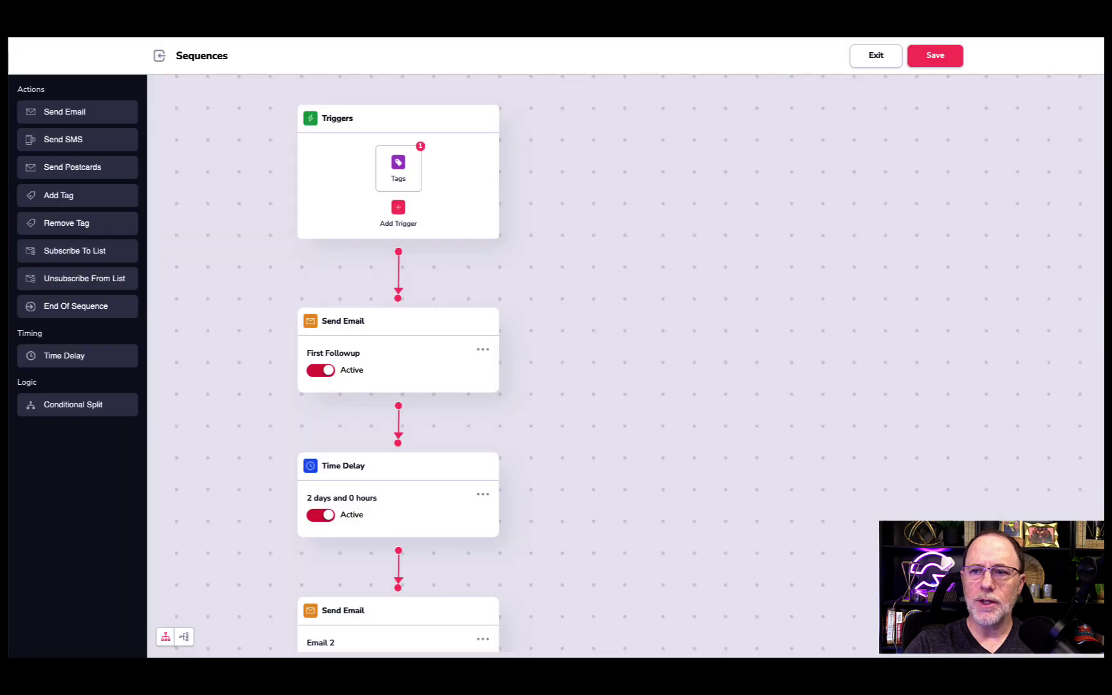
{"action": "scroll", "coordinate": [244, 269], "scroll_direction": "down", "scroll_amount": 2}
{"action": "scroll", "coordinate": [244, 270], "scroll_direction": "up", "scroll_amount": 2}
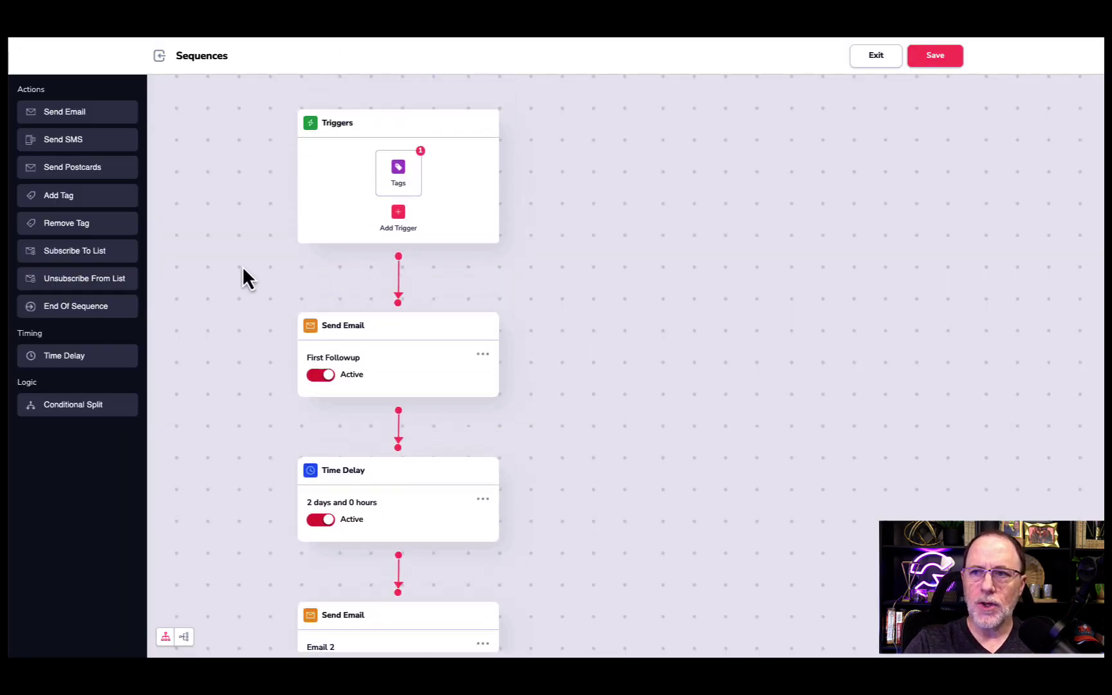
{"action": "scroll", "coordinate": [243, 269], "scroll_direction": "up", "scroll_amount": 2}
{"action": "scroll", "coordinate": [243, 269], "scroll_direction": "down", "scroll_amount": 2}
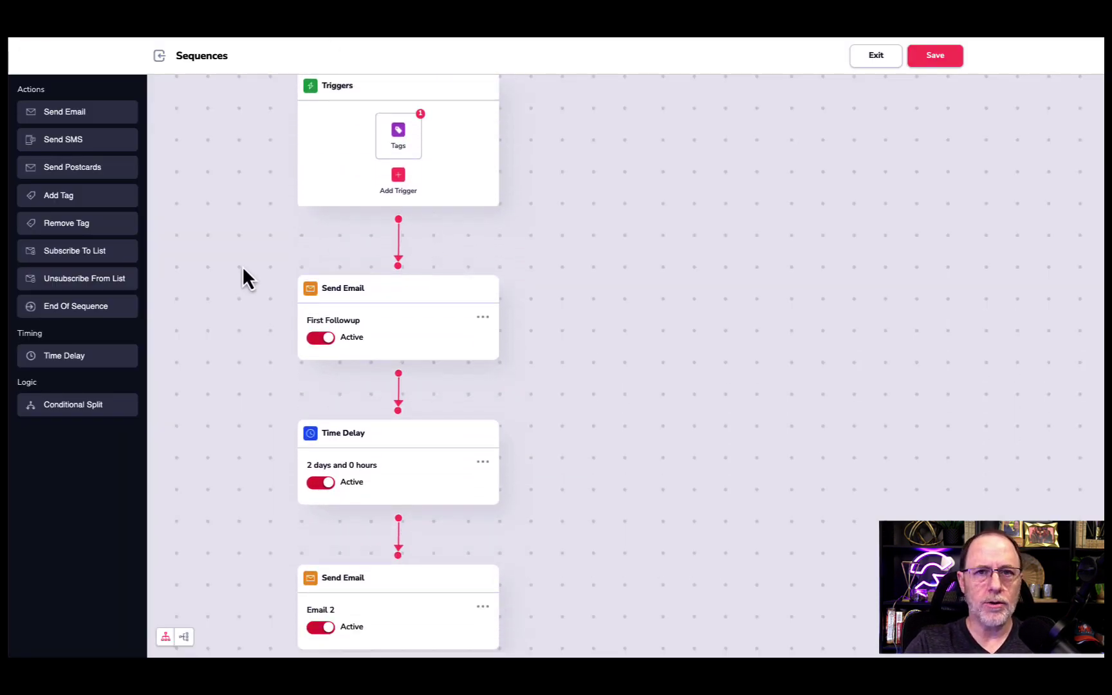
{"action": "scroll", "coordinate": [243, 268], "scroll_direction": "down", "scroll_amount": 2}
{"action": "scroll", "coordinate": [243, 268], "scroll_direction": "down", "scroll_amount": 1}
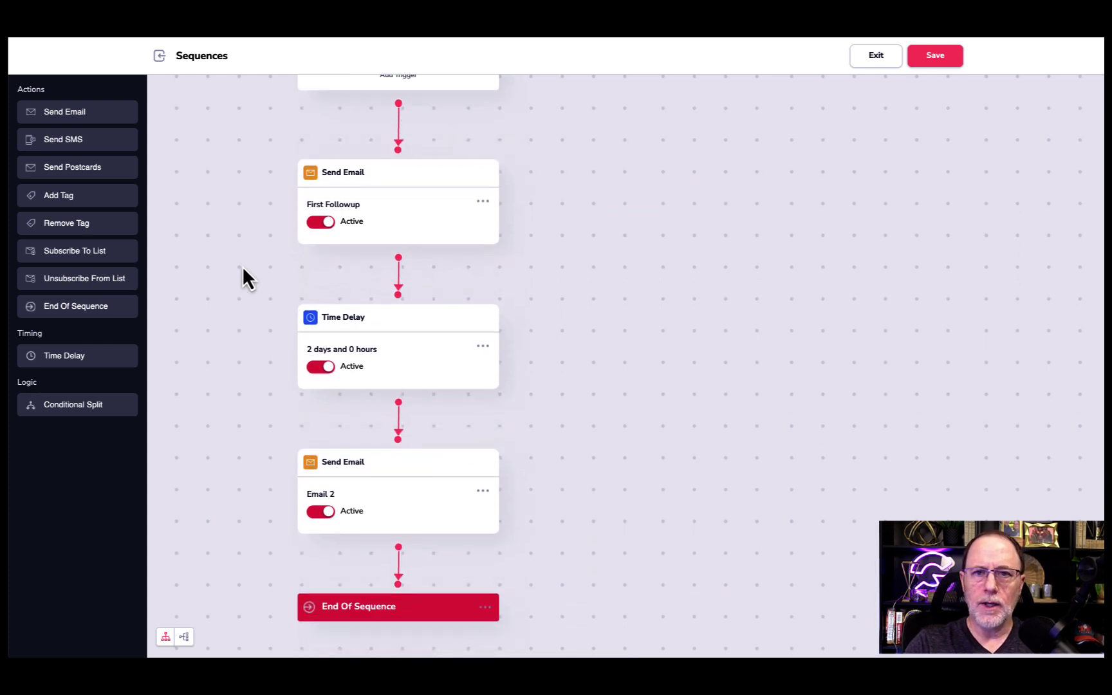
{"action": "scroll", "coordinate": [410, 323], "scroll_direction": "down", "scroll_amount": 1}
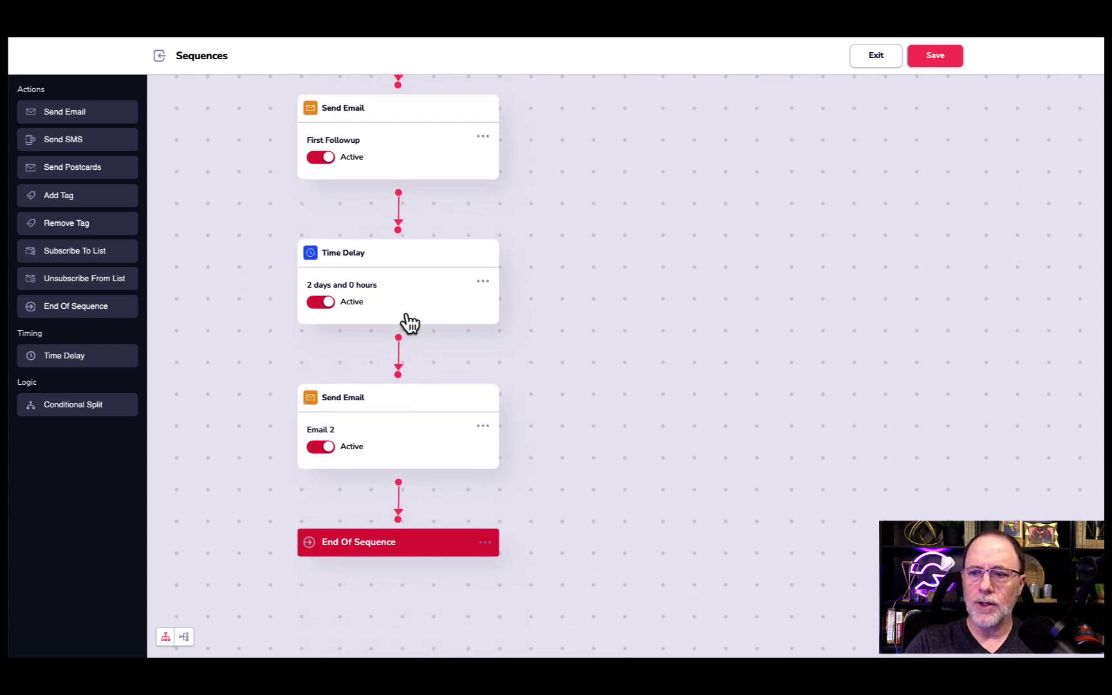
{"action": "scroll", "coordinate": [399, 339], "scroll_direction": "down", "scroll_amount": 1}
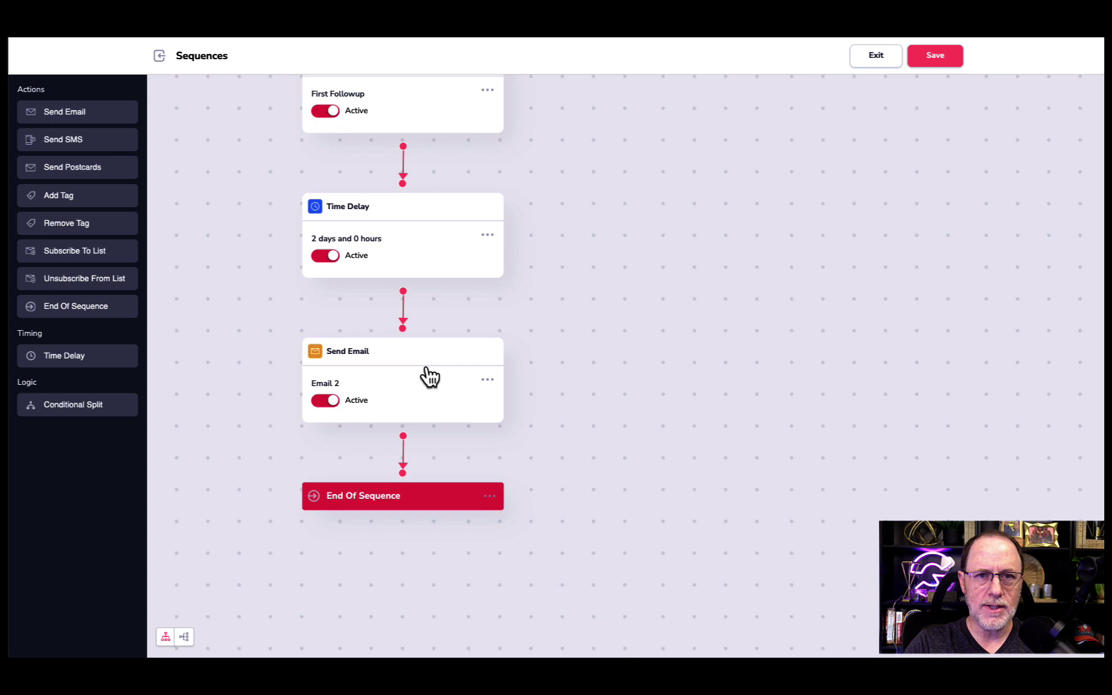
{"action": "scroll", "coordinate": [426, 380], "scroll_direction": "up", "scroll_amount": 1}
{"action": "scroll", "coordinate": [426, 381], "scroll_direction": "up", "scroll_amount": 2}
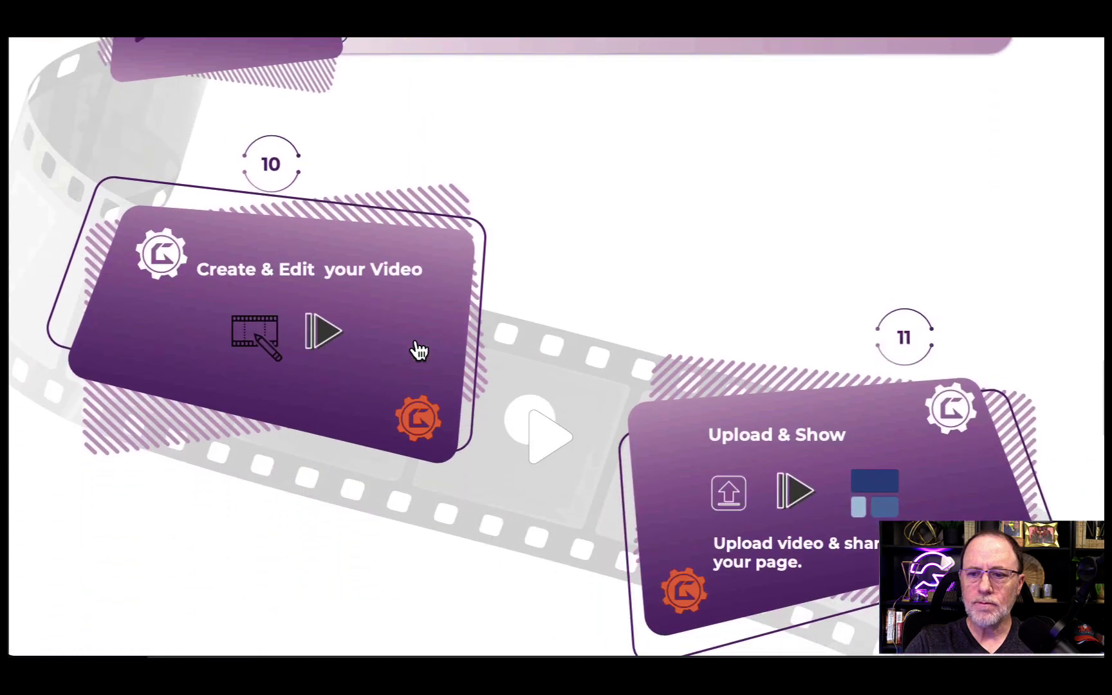
{"action": "scroll", "coordinate": [418, 349], "scroll_direction": "down", "scroll_amount": 1}
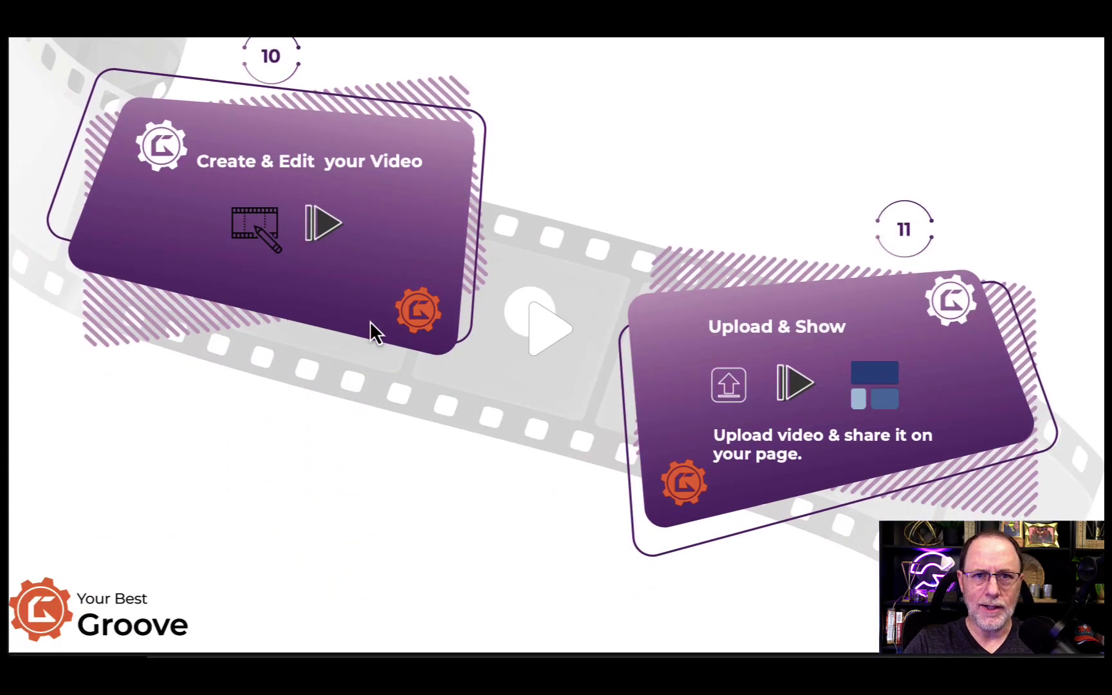
{"action": "scroll", "coordinate": [369, 323], "scroll_direction": "down", "scroll_amount": 1}
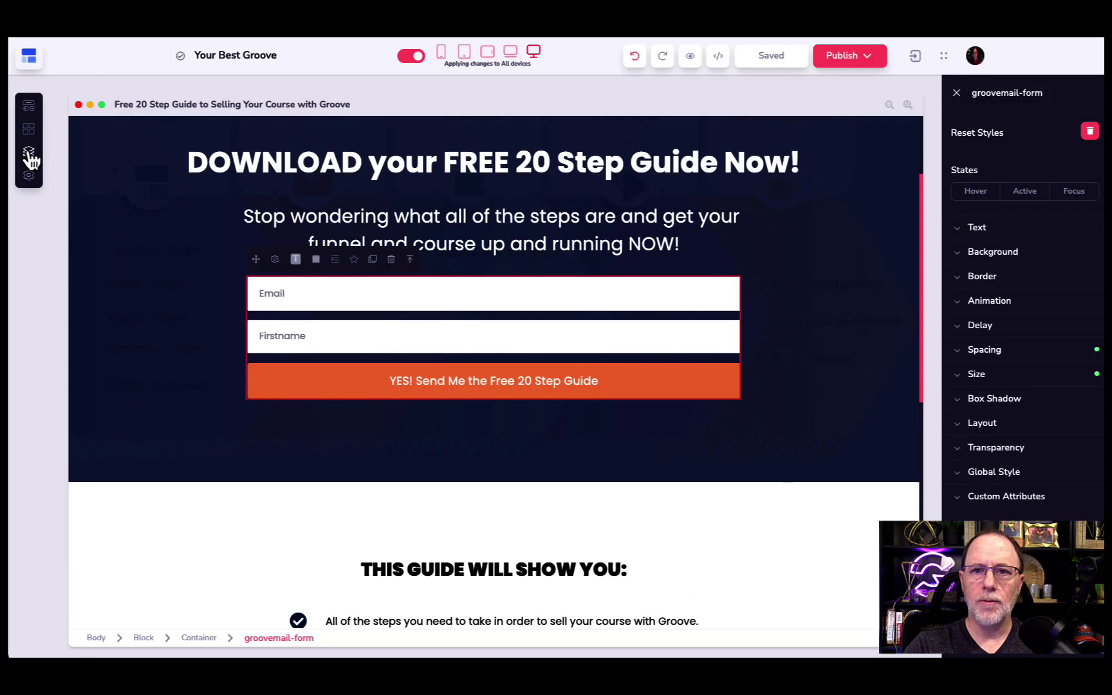
Open the Get Groove Answers Fast funnel page from the Pages panel.
{"action": "left_click", "coordinate": [28, 155]}
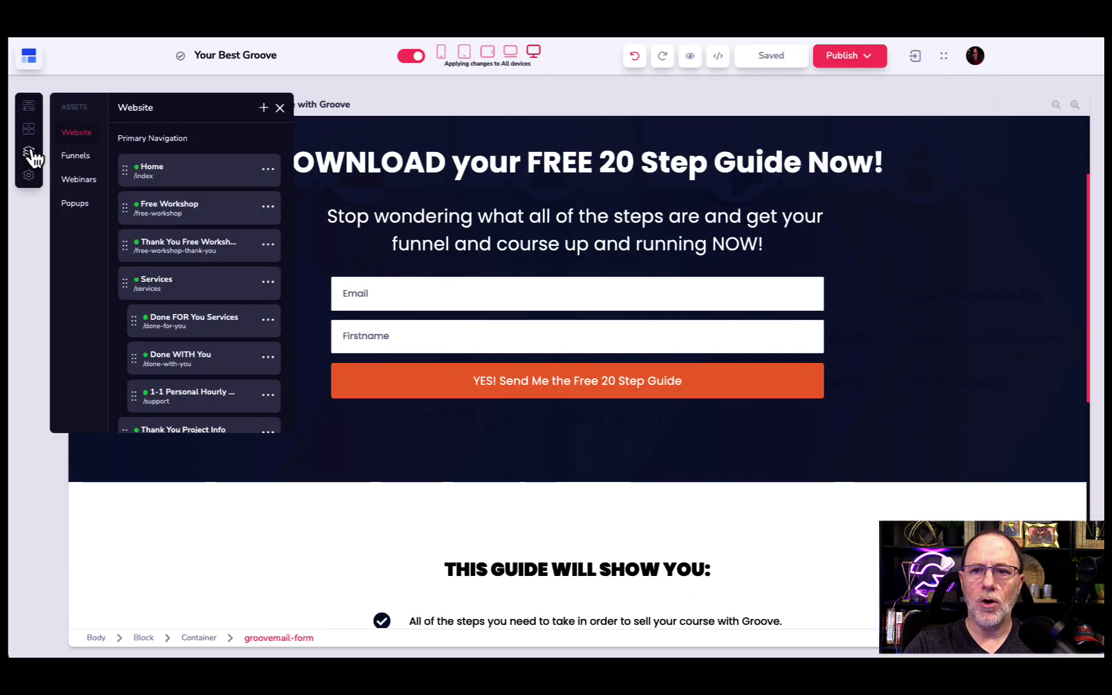
{"action": "left_click", "coordinate": [77, 156]}
{"action": "left_click", "coordinate": [209, 215]}
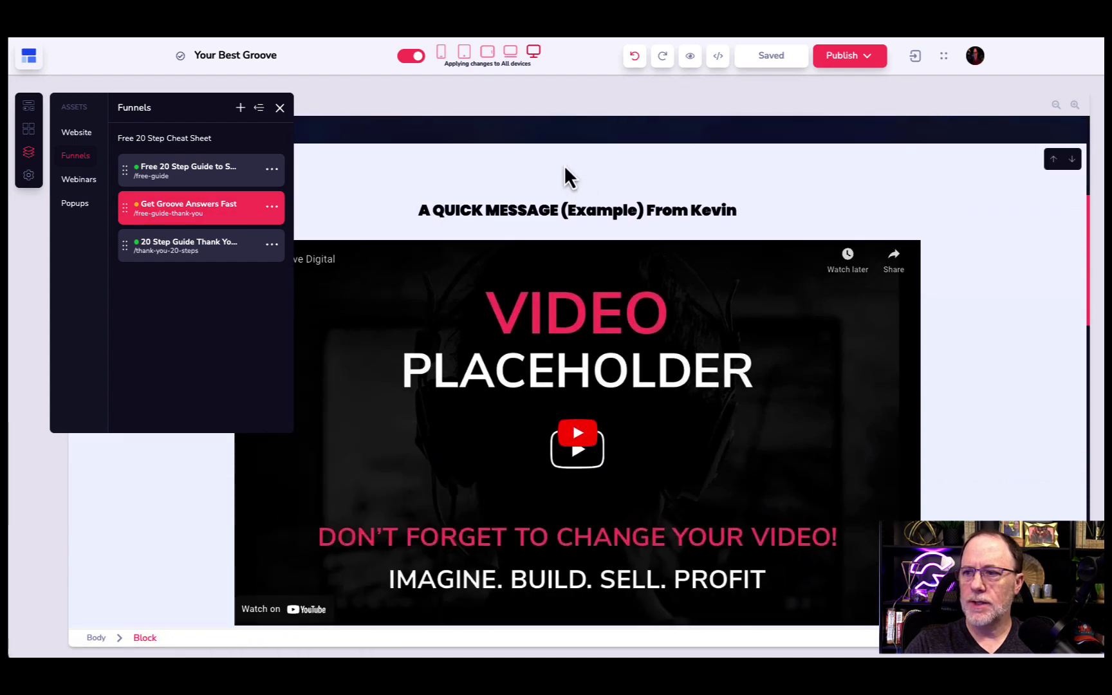
Set the page video to GrooveVideo 'Groove member upsell example' from Default Category.
{"action": "left_click", "coordinate": [565, 166]}
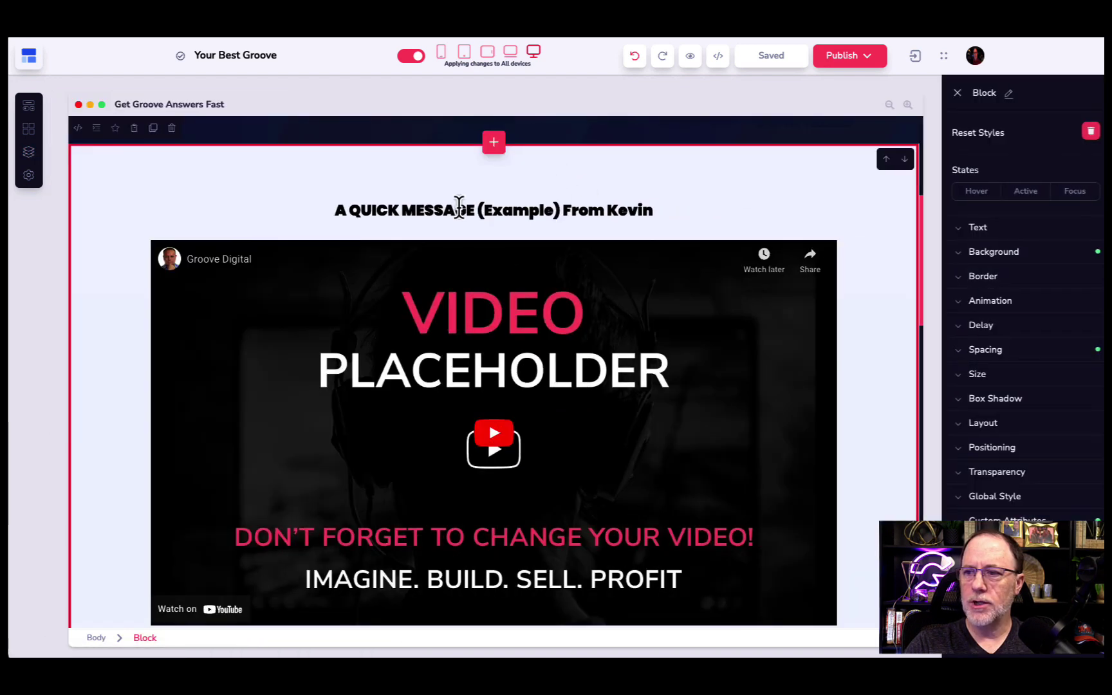
{"action": "left_click", "coordinate": [503, 282]}
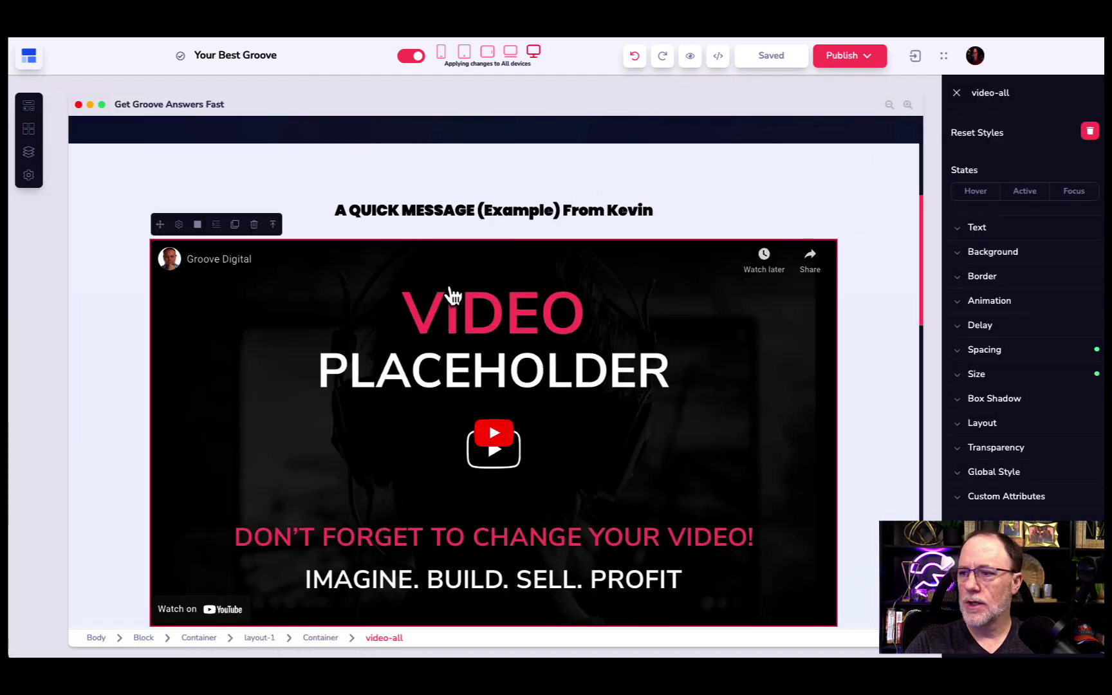
{"action": "left_click", "coordinate": [178, 224]}
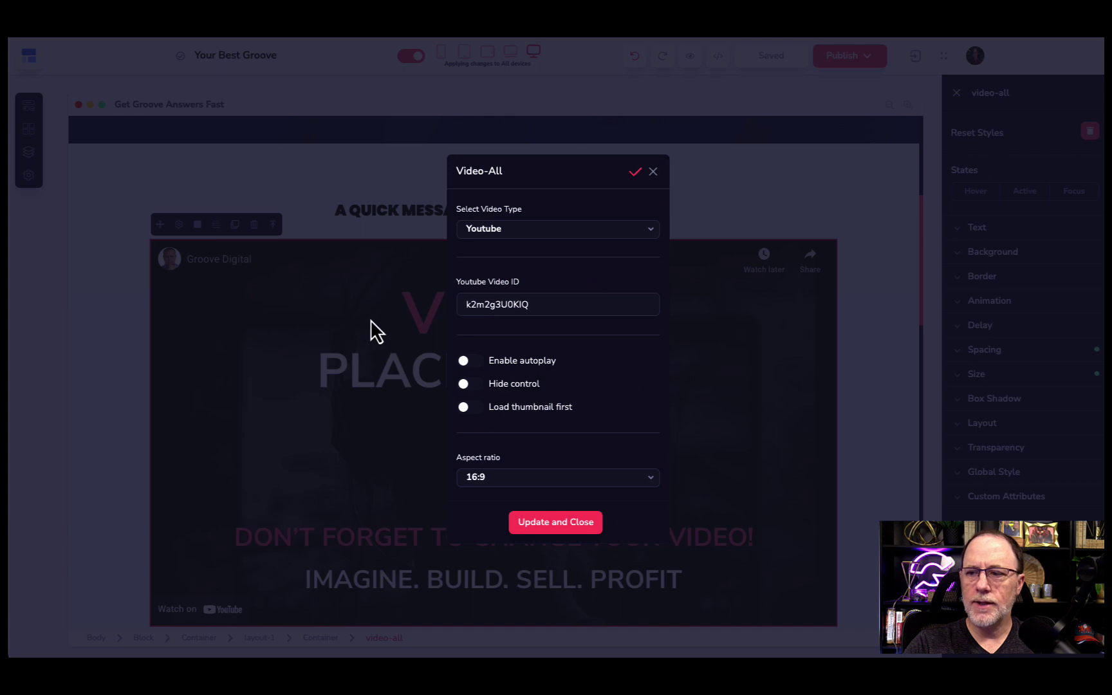
{"action": "left_click", "coordinate": [514, 233]}
{"action": "left_click", "coordinate": [512, 299]}
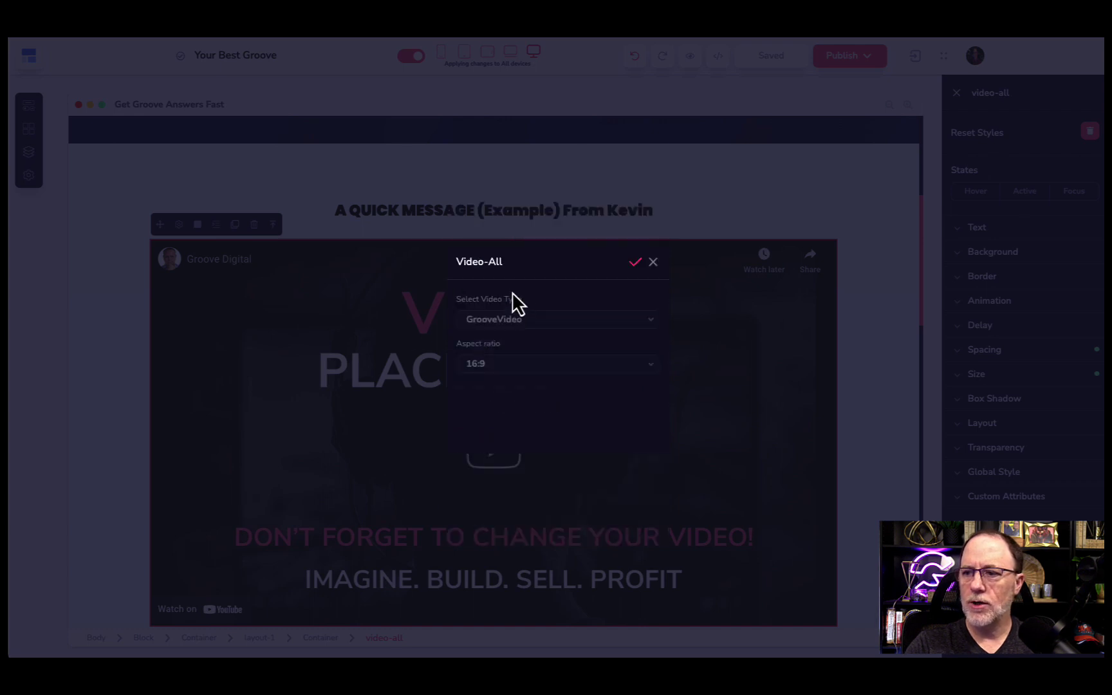
{"action": "left_click", "coordinate": [507, 330]}
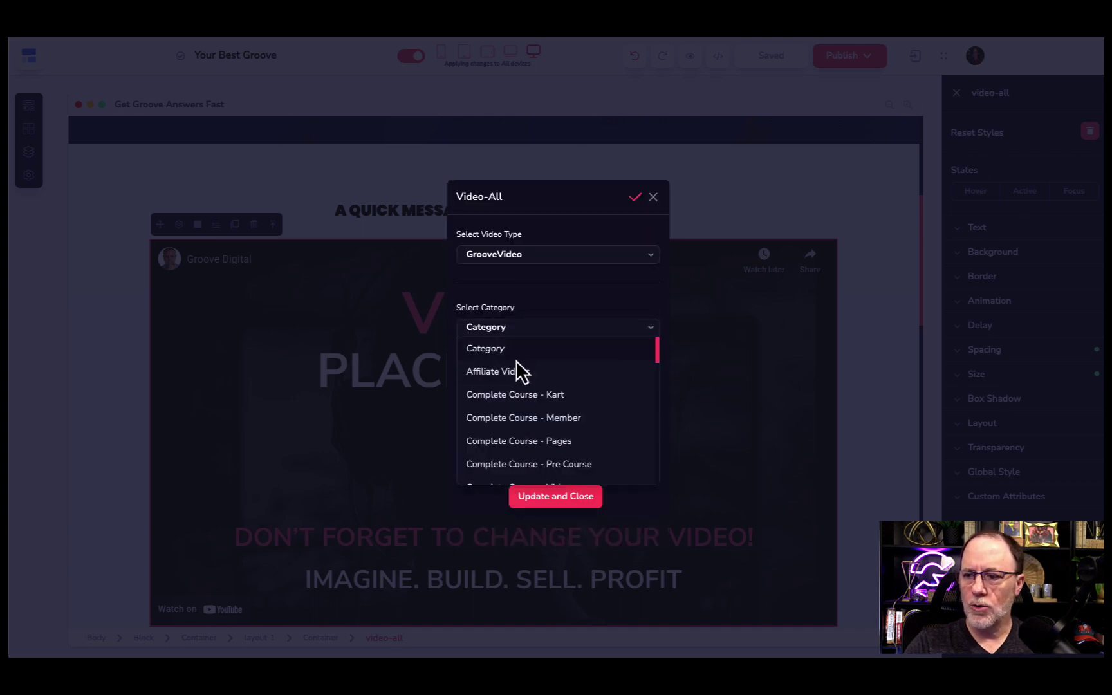
{"action": "scroll", "coordinate": [515, 360], "scroll_direction": "down", "scroll_amount": 2}
{"action": "scroll", "coordinate": [540, 374], "scroll_direction": "down", "scroll_amount": 2}
{"action": "scroll", "coordinate": [525, 382], "scroll_direction": "down", "scroll_amount": 1}
{"action": "left_click", "coordinate": [520, 388]}
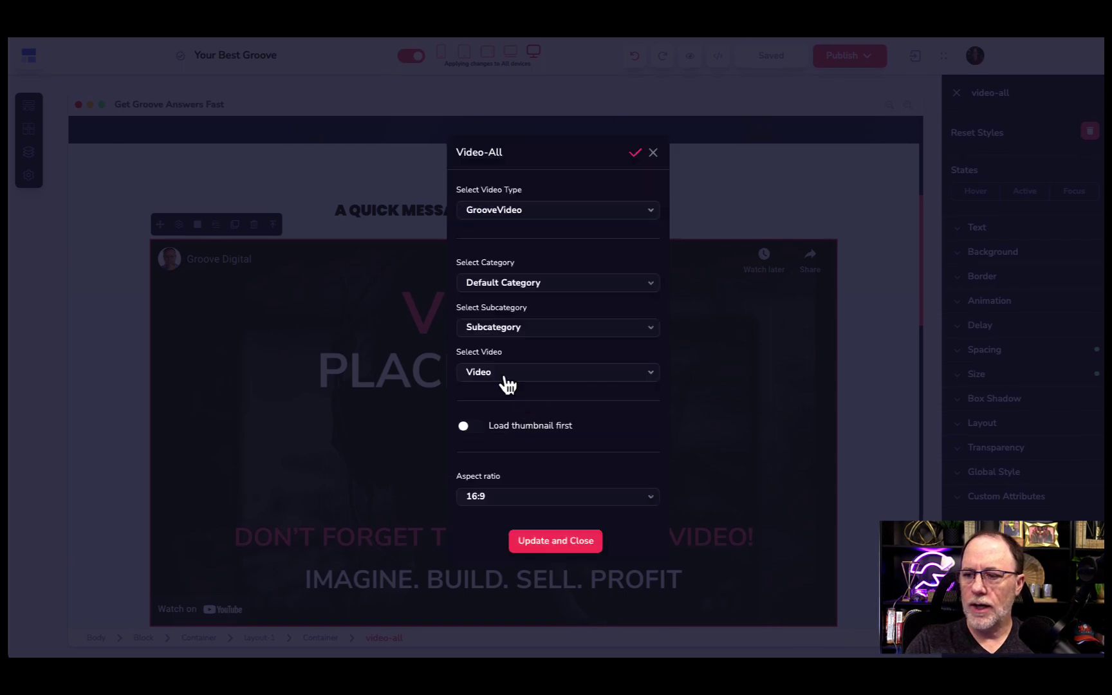
{"action": "left_click", "coordinate": [506, 375]}
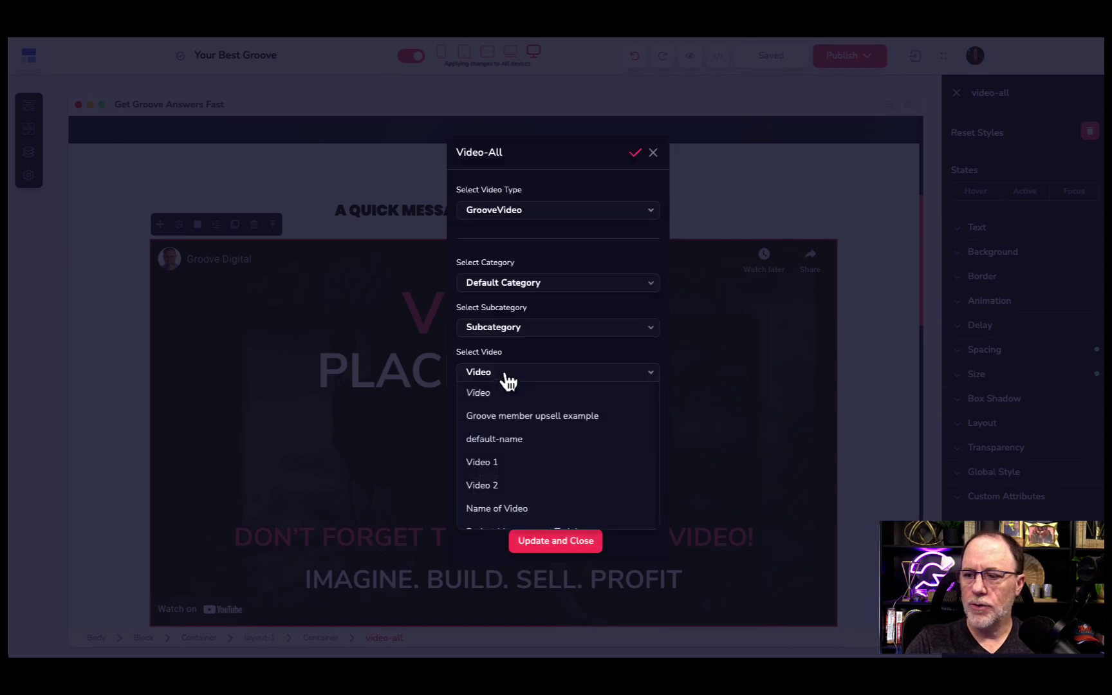
{"action": "left_click", "coordinate": [525, 419]}
{"action": "left_click", "coordinate": [554, 543]}
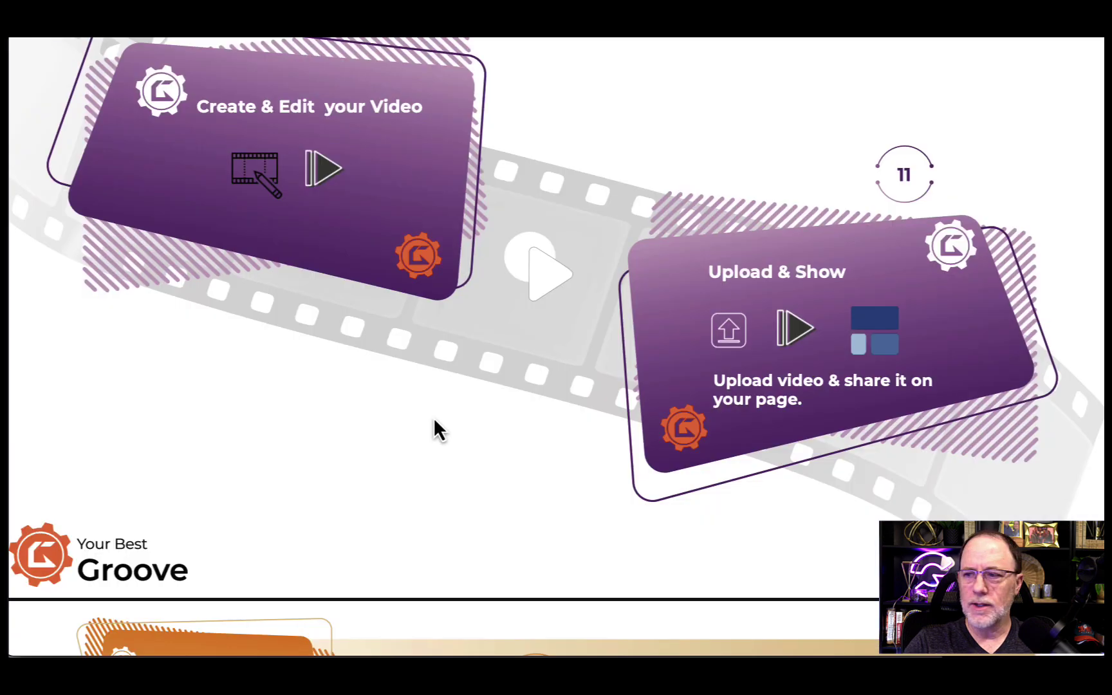
{"action": "scroll", "coordinate": [438, 423], "scroll_direction": "down", "scroll_amount": 2}
{"action": "scroll", "coordinate": [438, 423], "scroll_direction": "down", "scroll_amount": 3}
{"action": "scroll", "coordinate": [439, 415], "scroll_direction": "down", "scroll_amount": 2}
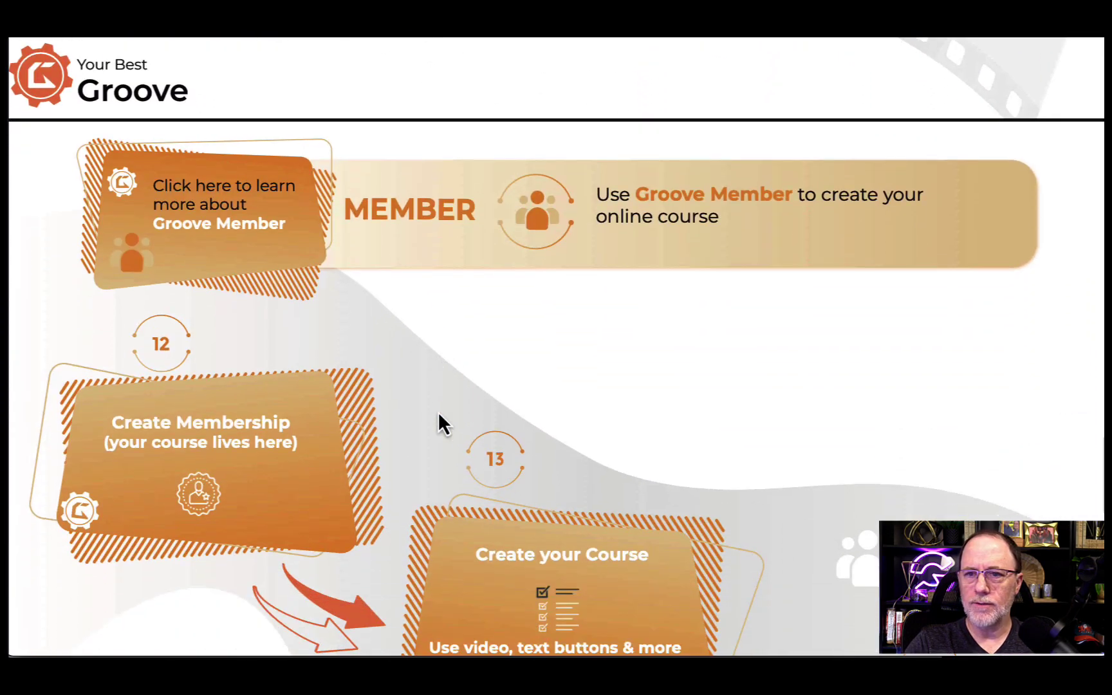
{"action": "scroll", "coordinate": [438, 415], "scroll_direction": "down", "scroll_amount": 1}
{"action": "scroll", "coordinate": [439, 415], "scroll_direction": "down", "scroll_amount": 1}
{"action": "scroll", "coordinate": [439, 416], "scroll_direction": "down", "scroll_amount": 1}
{"action": "scroll", "coordinate": [417, 419], "scroll_direction": "down", "scroll_amount": 1}
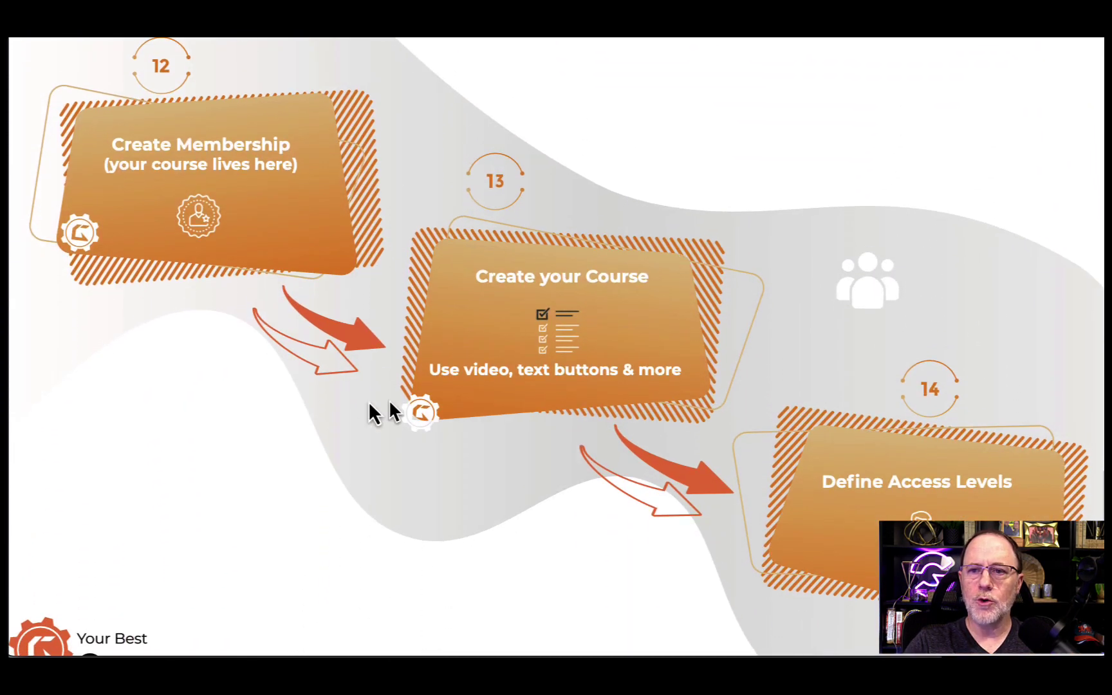
{"action": "scroll", "coordinate": [299, 397], "scroll_direction": "down", "scroll_amount": 1}
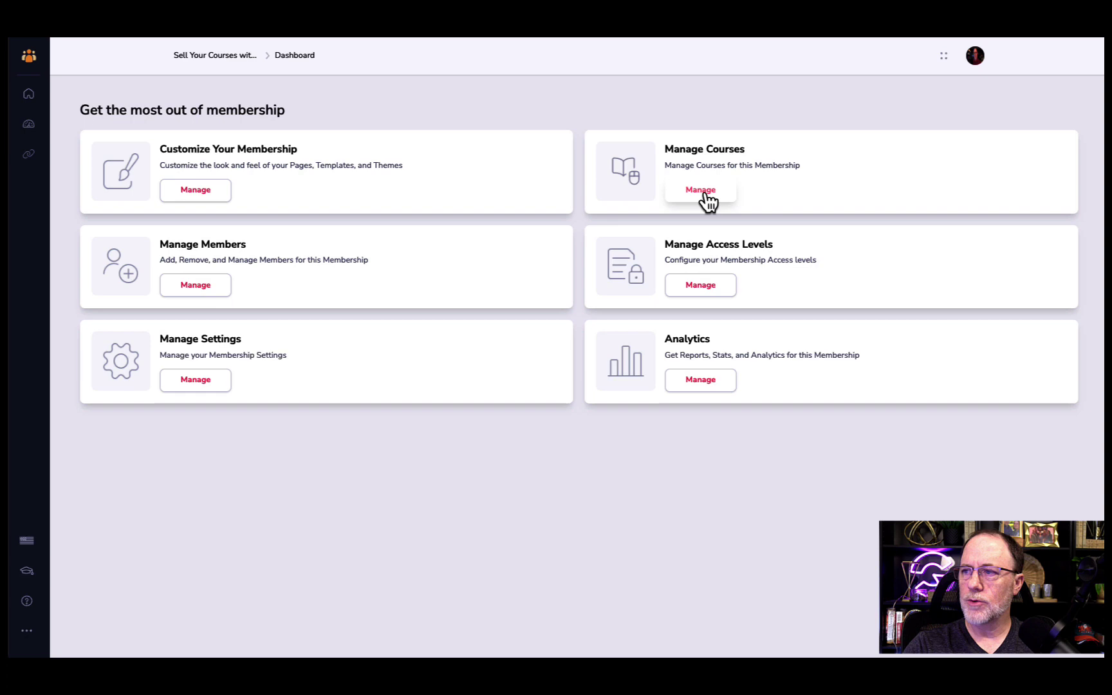
Review the membership's courses, then open Manage Access Levels from the Home dashboard.
{"action": "left_click", "coordinate": [705, 195]}
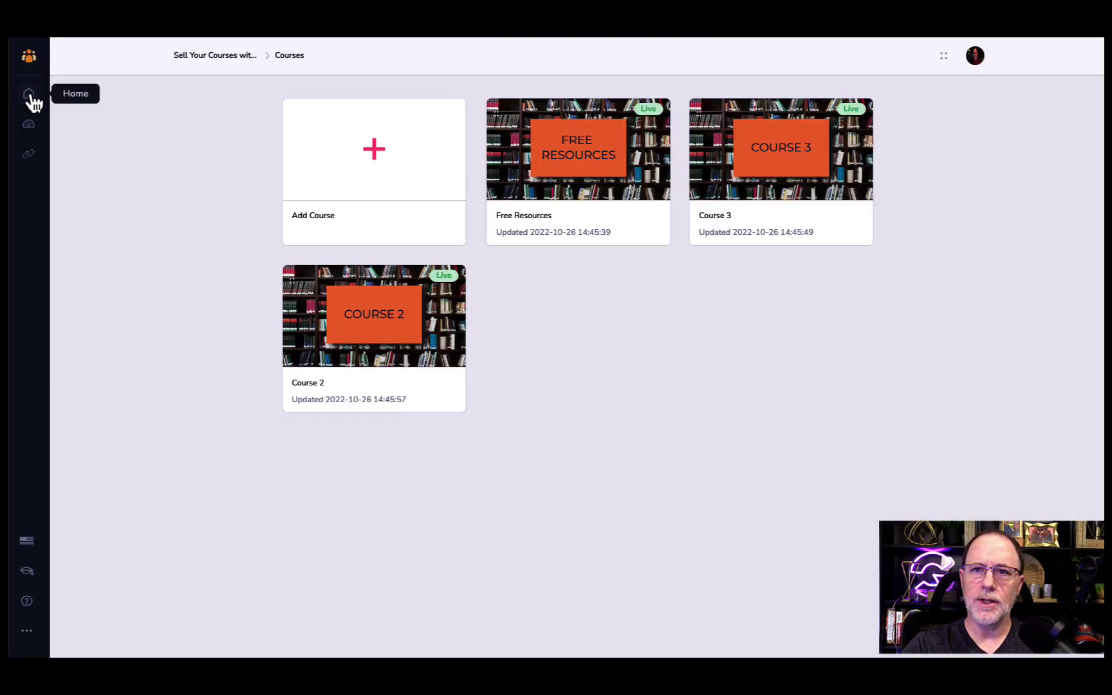
{"action": "left_click", "coordinate": [24, 124]}
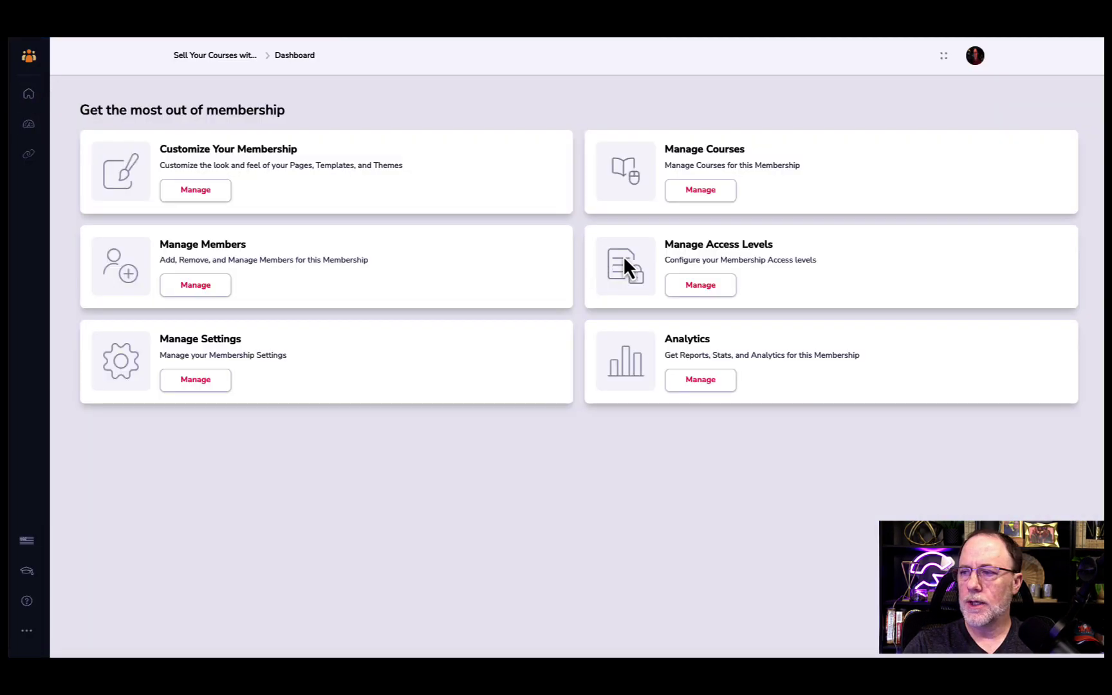
{"action": "left_click", "coordinate": [701, 286]}
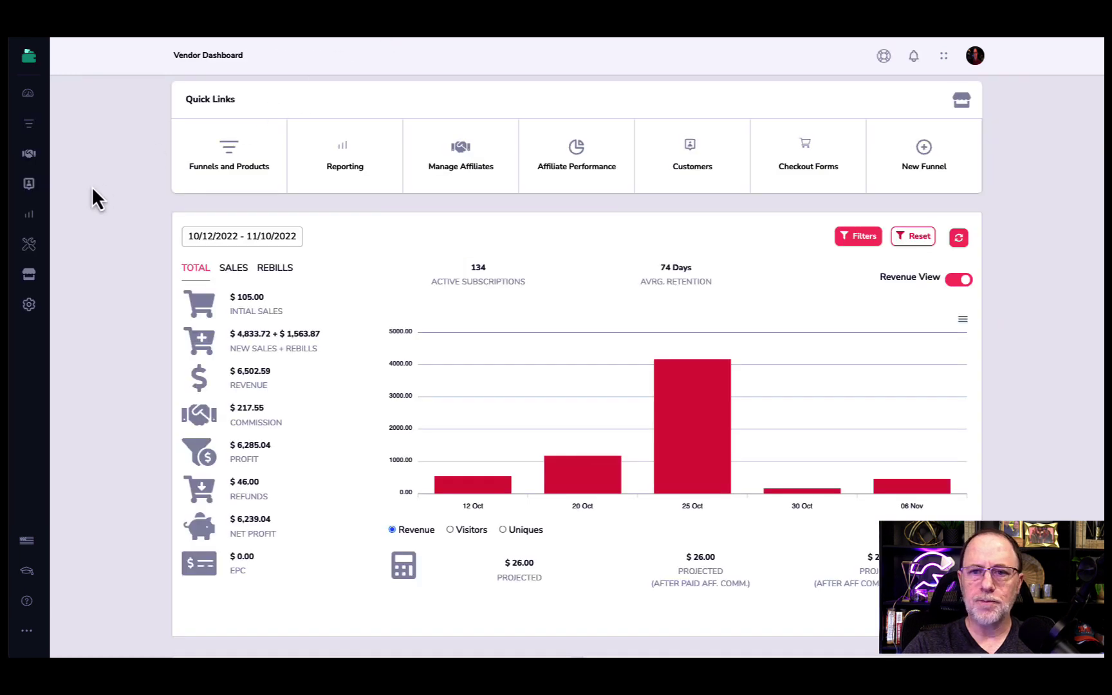
Open Funnels and Products and manage My Membership Funnel for Selling Courses' products.
{"action": "left_click", "coordinate": [225, 148]}
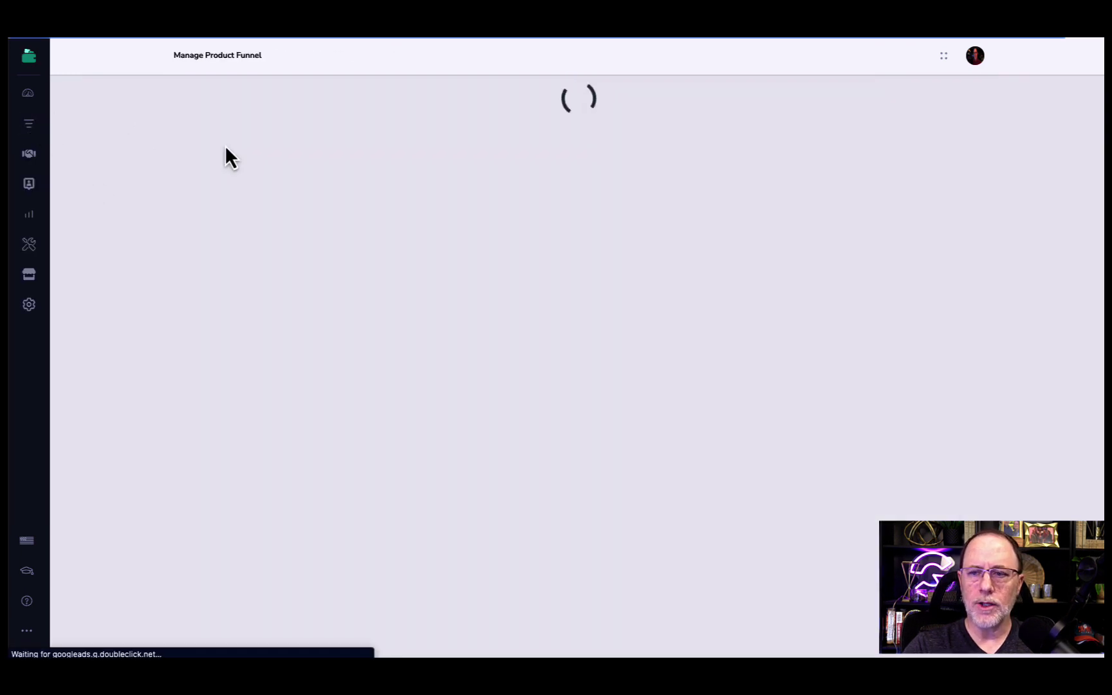
{"action": "scroll", "coordinate": [359, 341], "scroll_direction": "down", "scroll_amount": 1}
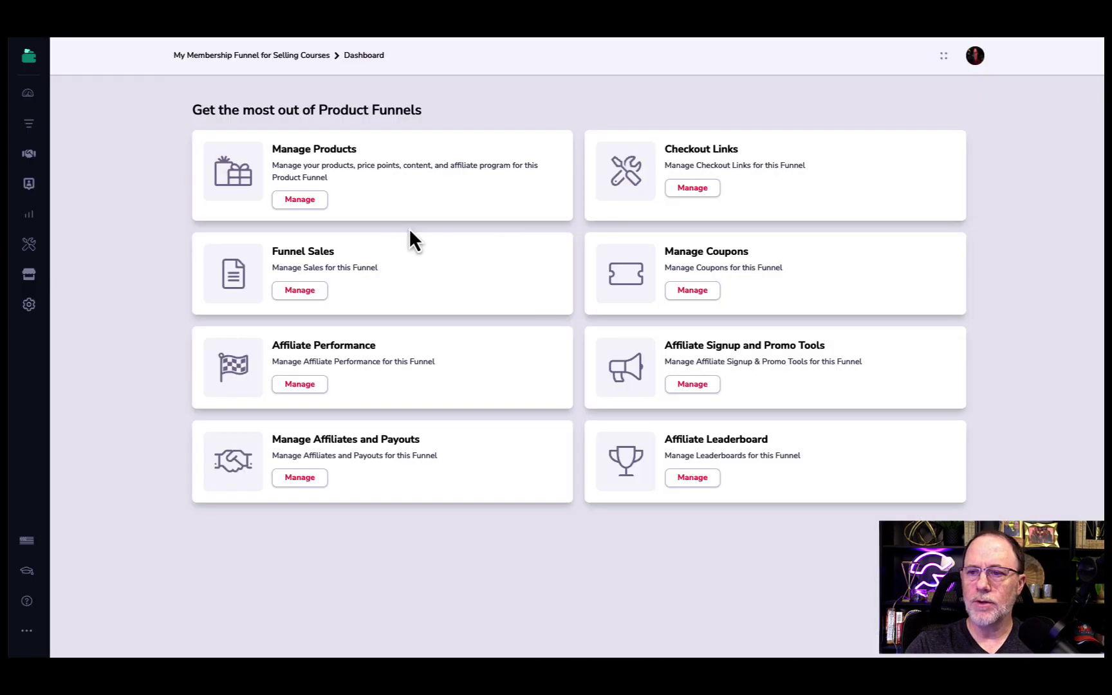
{"action": "left_click", "coordinate": [306, 202]}
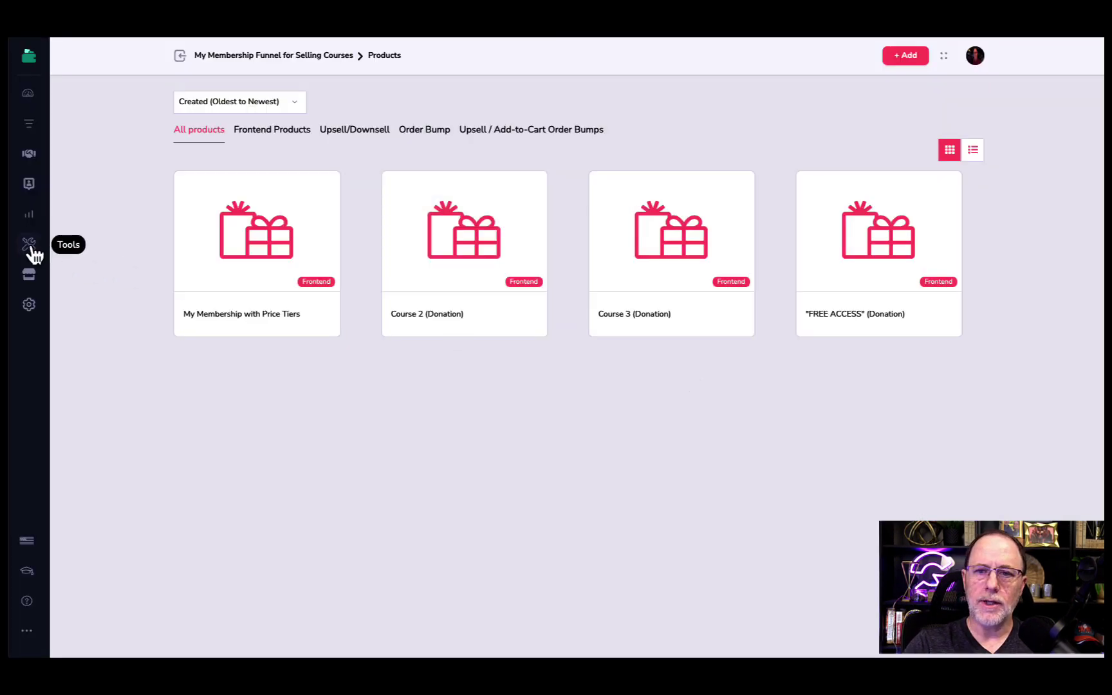
Show the Donation product's checkout links for My Membership Funnel for Selling Courses.
{"action": "left_click", "coordinate": [30, 247]}
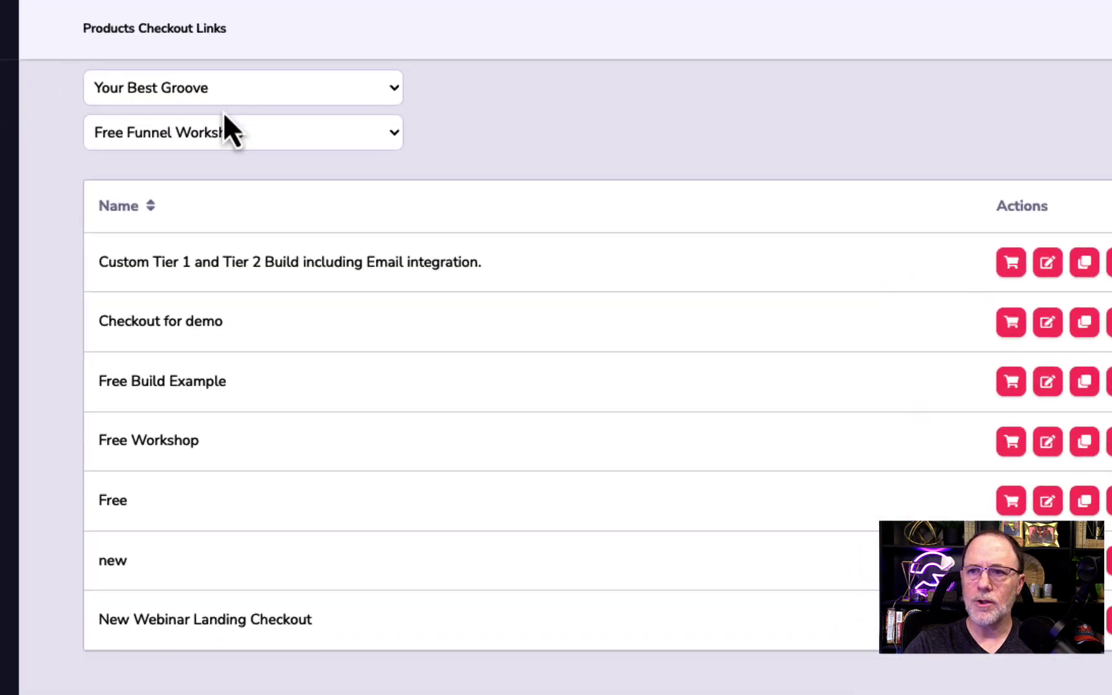
{"action": "left_click", "coordinate": [224, 94]}
{"action": "left_click", "coordinate": [242, 323]}
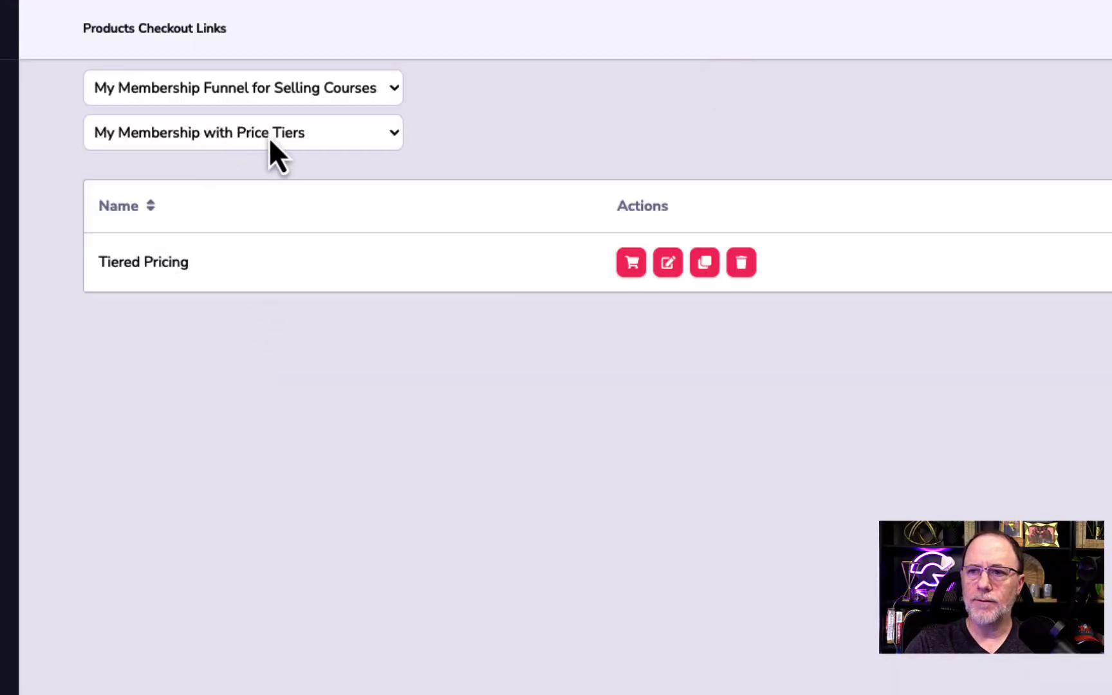
{"action": "left_click", "coordinate": [270, 137]}
{"action": "left_click", "coordinate": [271, 205]}
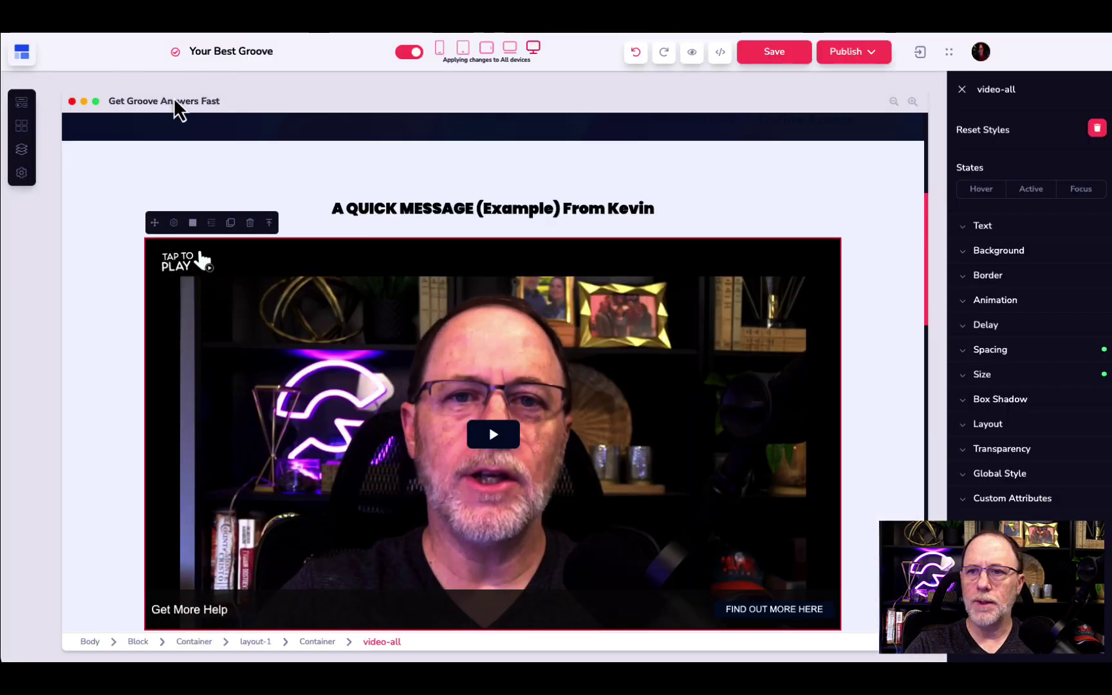
{"action": "scroll", "coordinate": [261, 243], "scroll_direction": "down", "scroll_amount": 1}
{"action": "scroll", "coordinate": [318, 227], "scroll_direction": "down", "scroll_amount": 5}
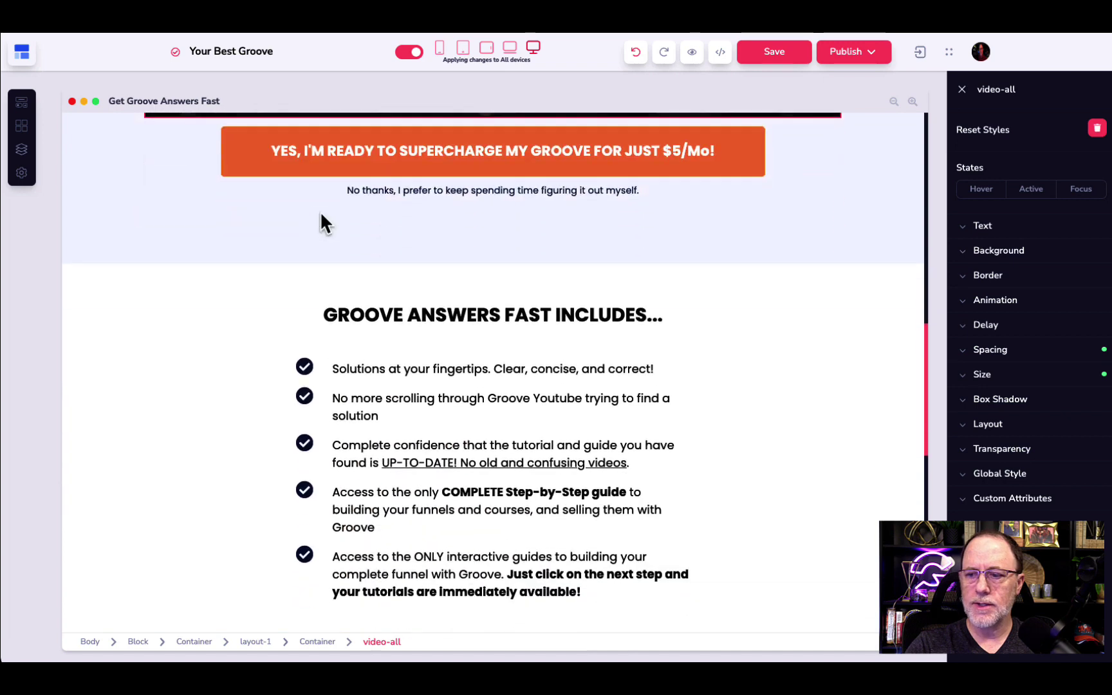
{"action": "scroll", "coordinate": [320, 209], "scroll_direction": "up", "scroll_amount": 1}
Copy the $5/Mo upsell button's checkout URL from its link settings into the browser.
{"action": "left_click", "coordinate": [574, 157]}
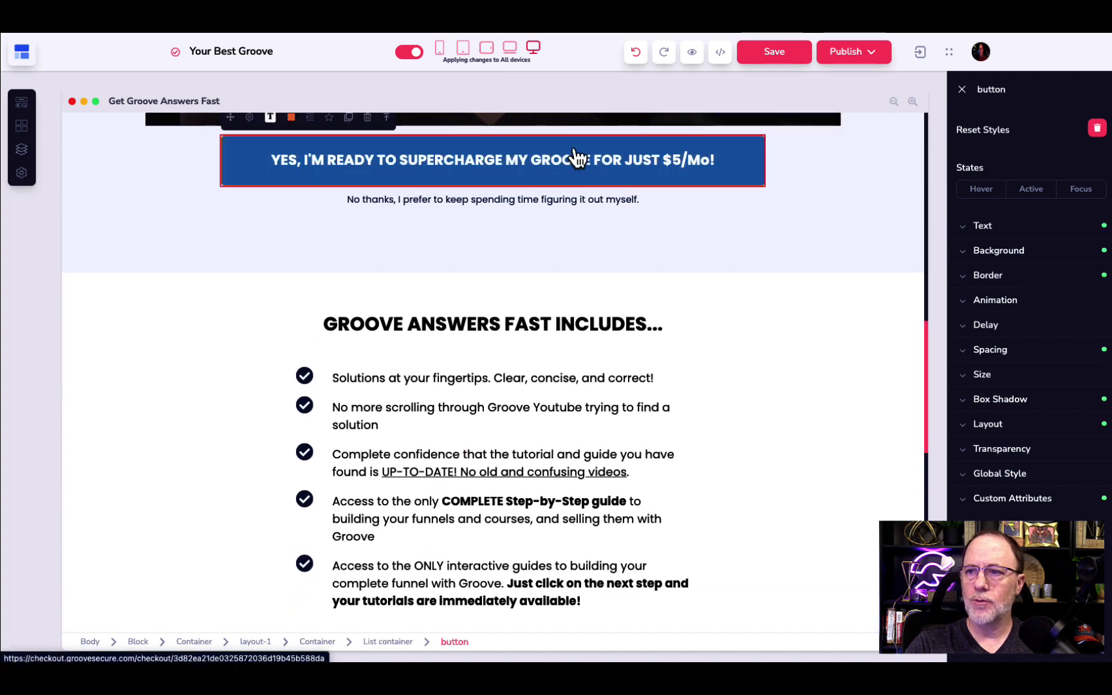
{"action": "scroll", "coordinate": [266, 286], "scroll_direction": "up", "scroll_amount": 1}
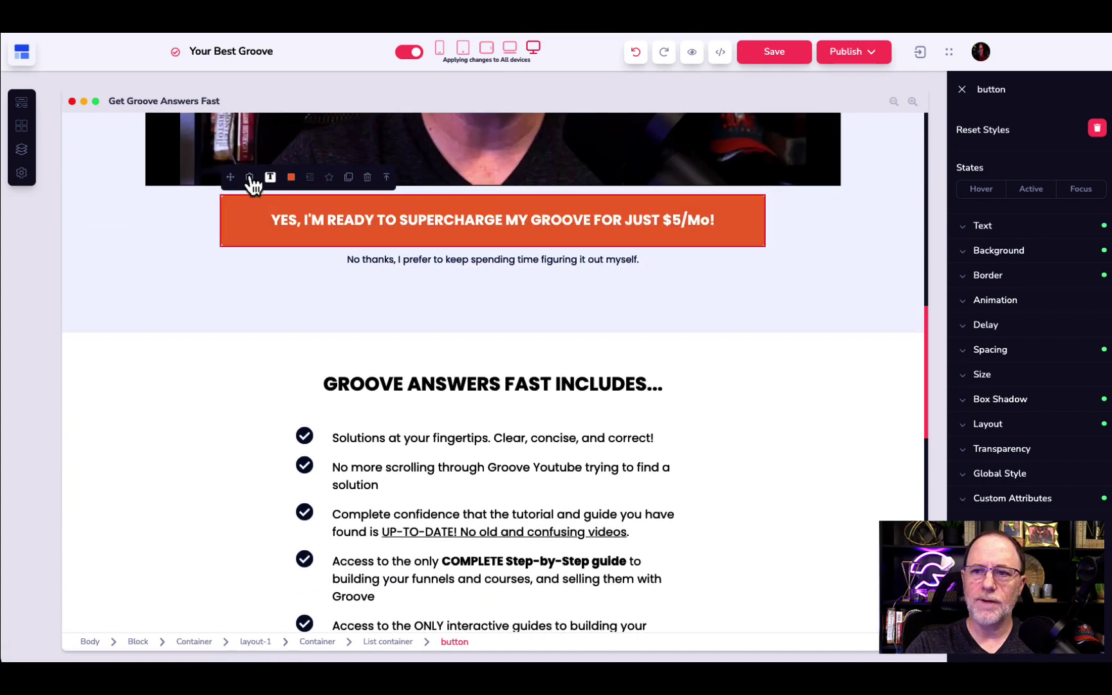
{"action": "left_click", "coordinate": [250, 178]}
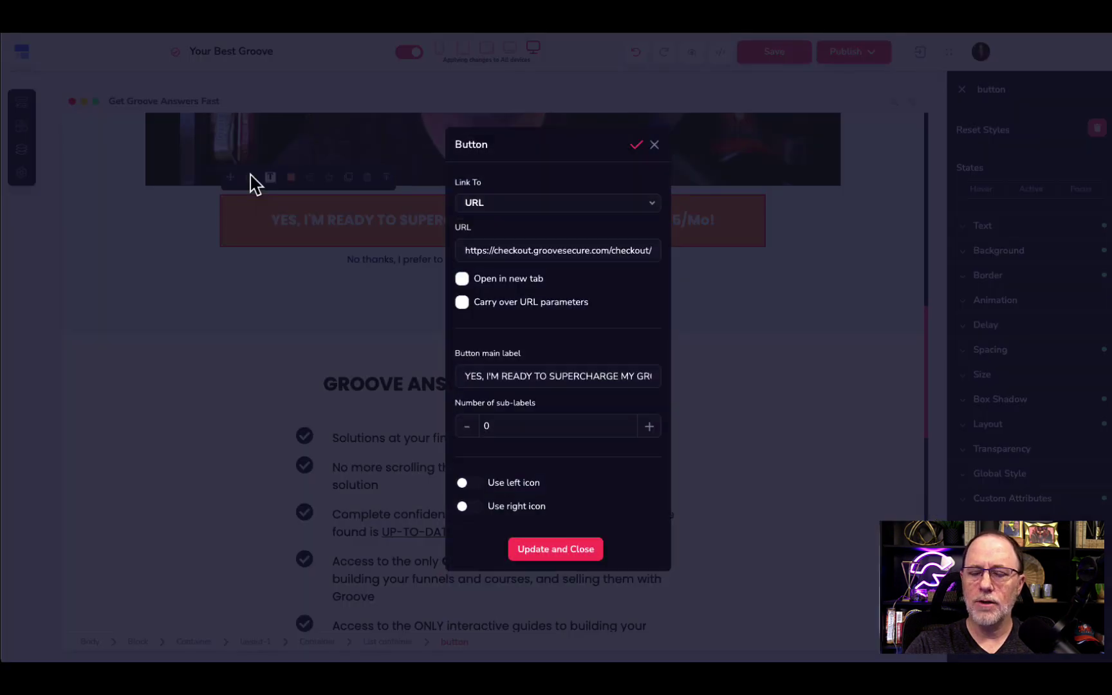
{"action": "triple_click", "coordinate": [519, 252]}
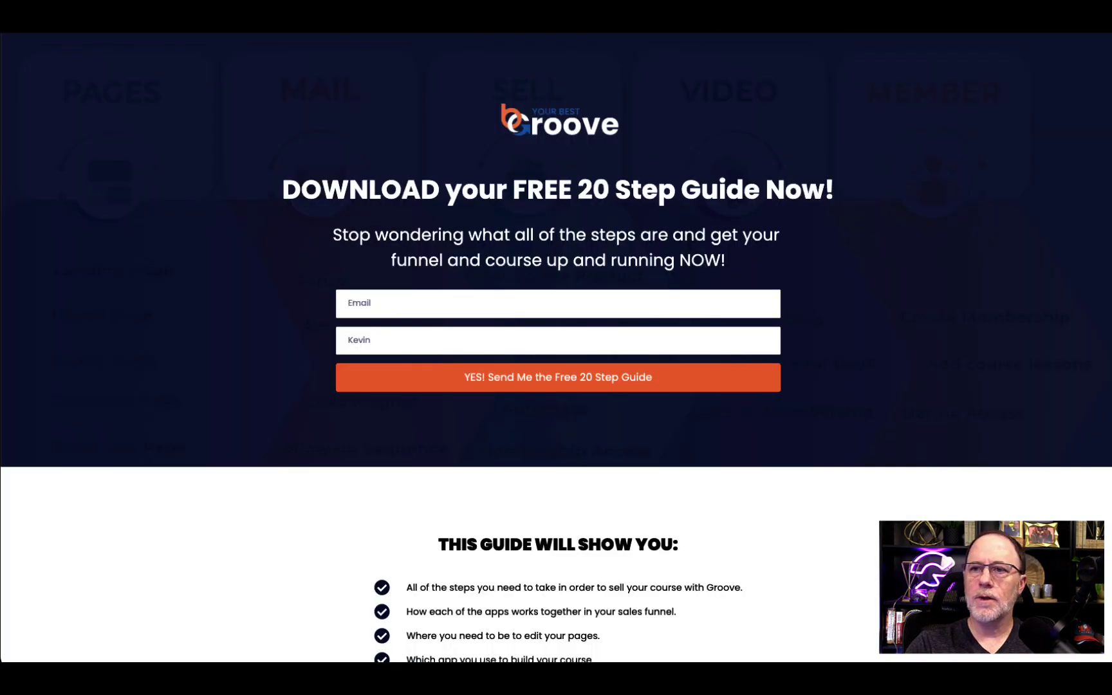
{"action": "key", "text": "ctrl+l"}
{"action": "key", "text": "ctrl+v"}
{"action": "key", "text": "Return"}
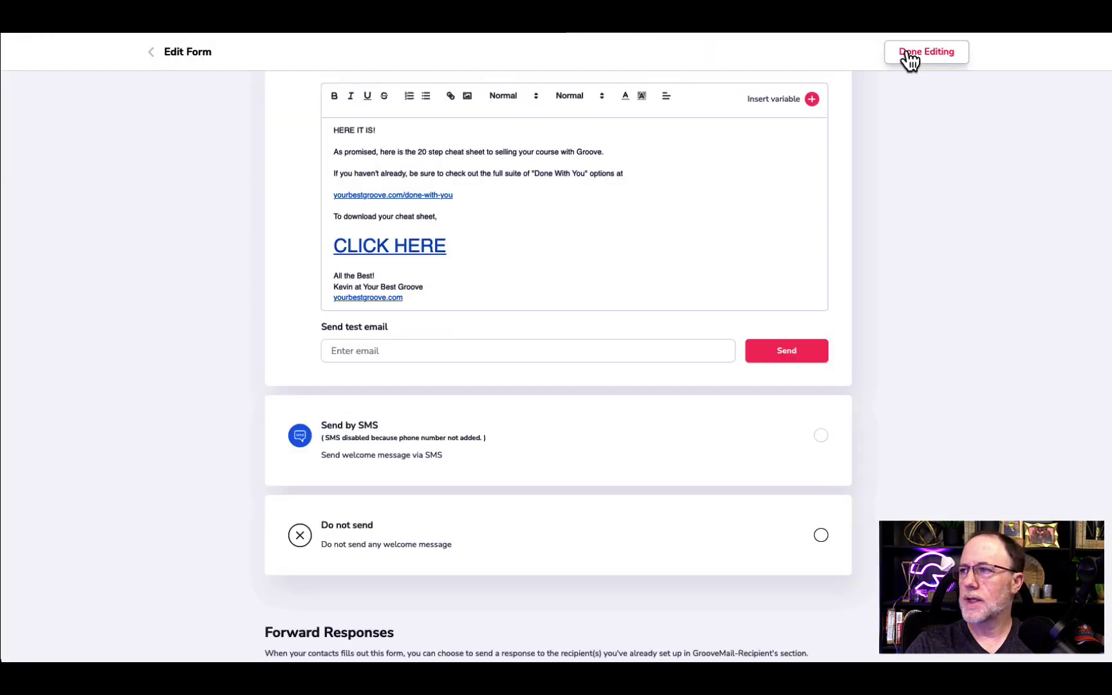
Finish the cheat sheet form edit and review the Donations for Membership Example automation rules.
{"action": "left_click", "coordinate": [909, 54]}
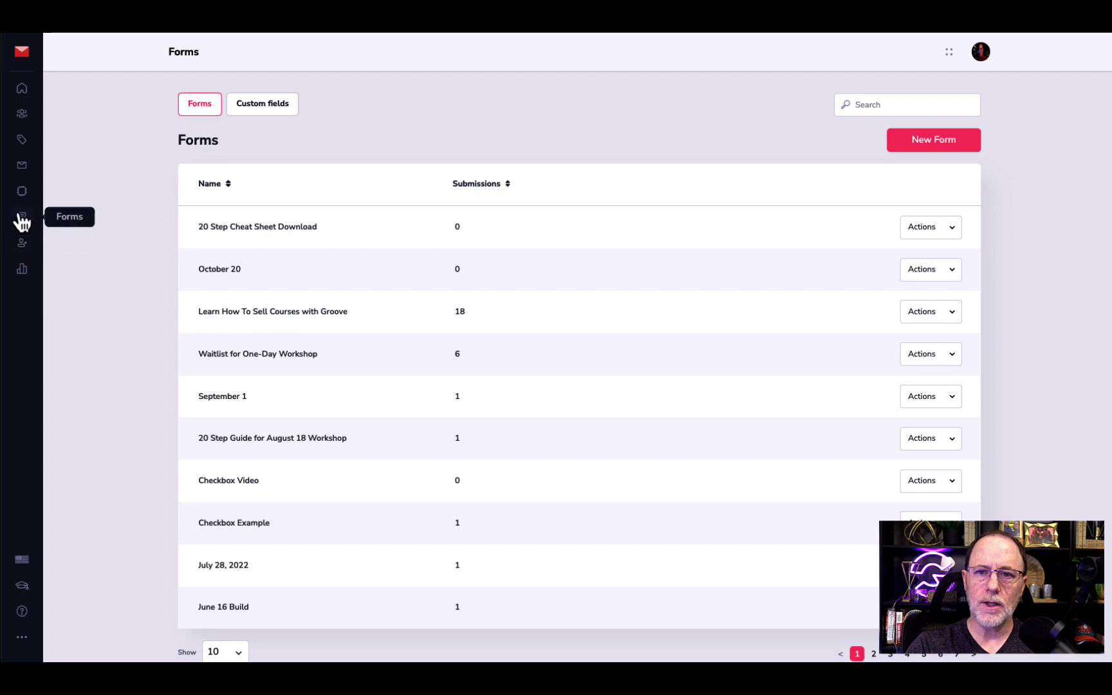
{"action": "left_click", "coordinate": [22, 202]}
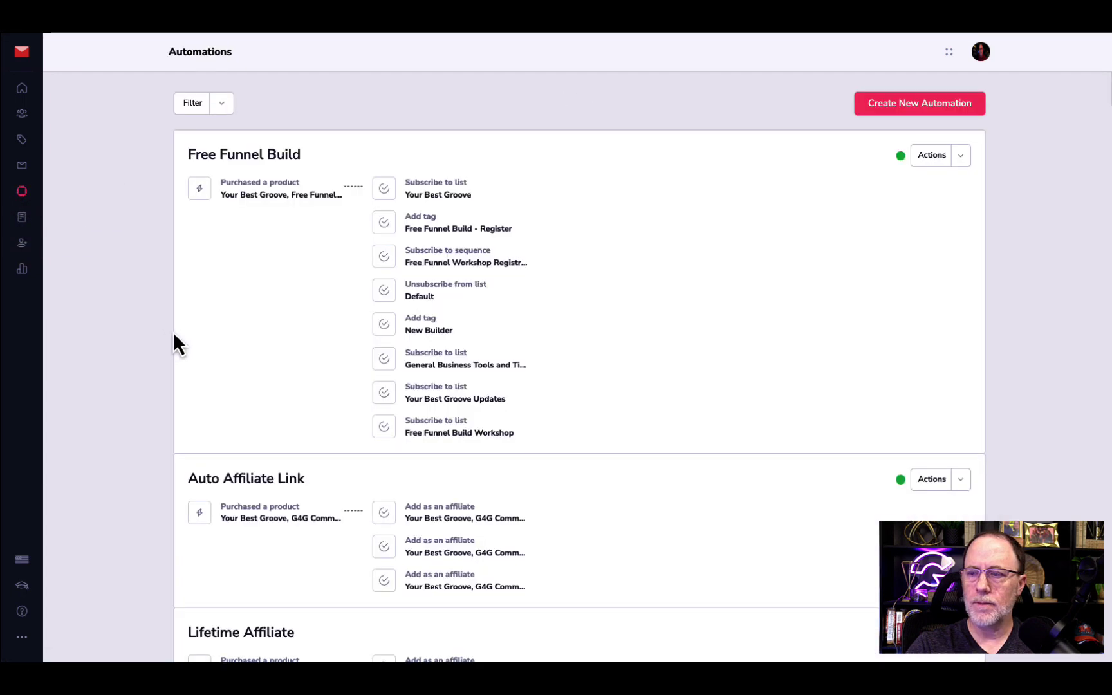
{"action": "scroll", "coordinate": [376, 395], "scroll_direction": "down", "scroll_amount": 10}
{"action": "scroll", "coordinate": [376, 395], "scroll_direction": "down", "scroll_amount": 10}
{"action": "scroll", "coordinate": [375, 395], "scroll_direction": "down", "scroll_amount": 10}
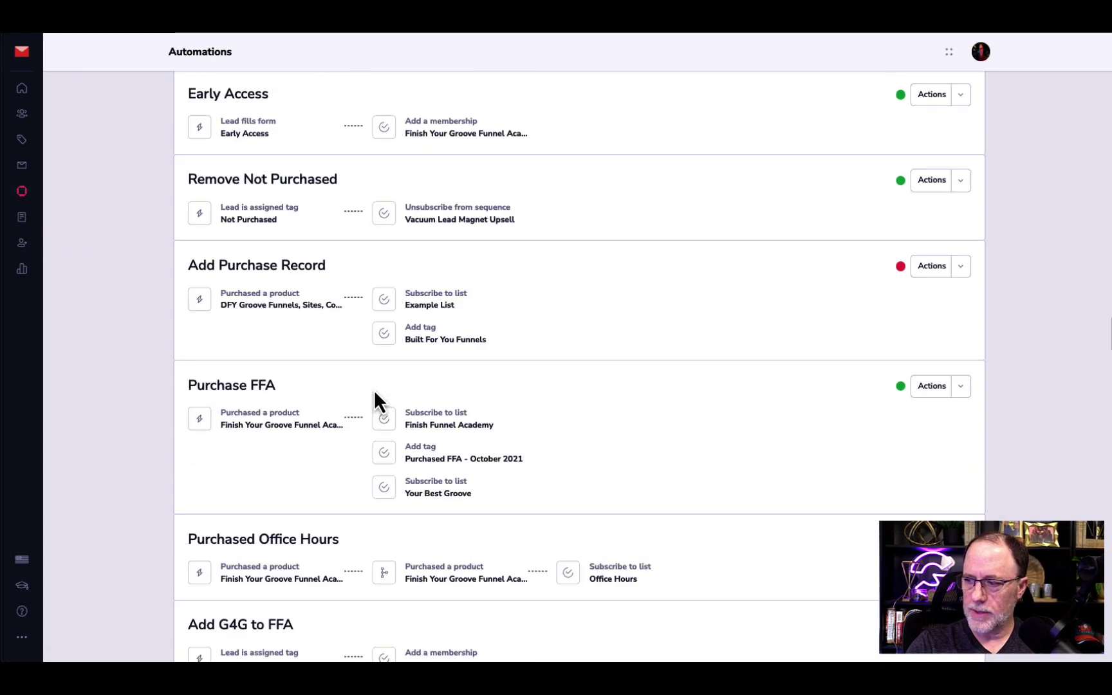
{"action": "scroll", "coordinate": [375, 395], "scroll_direction": "down", "scroll_amount": 10}
{"action": "scroll", "coordinate": [374, 393], "scroll_direction": "down", "scroll_amount": 10}
{"action": "scroll", "coordinate": [375, 393], "scroll_direction": "down", "scroll_amount": 10}
{"action": "scroll", "coordinate": [374, 392], "scroll_direction": "down", "scroll_amount": 10}
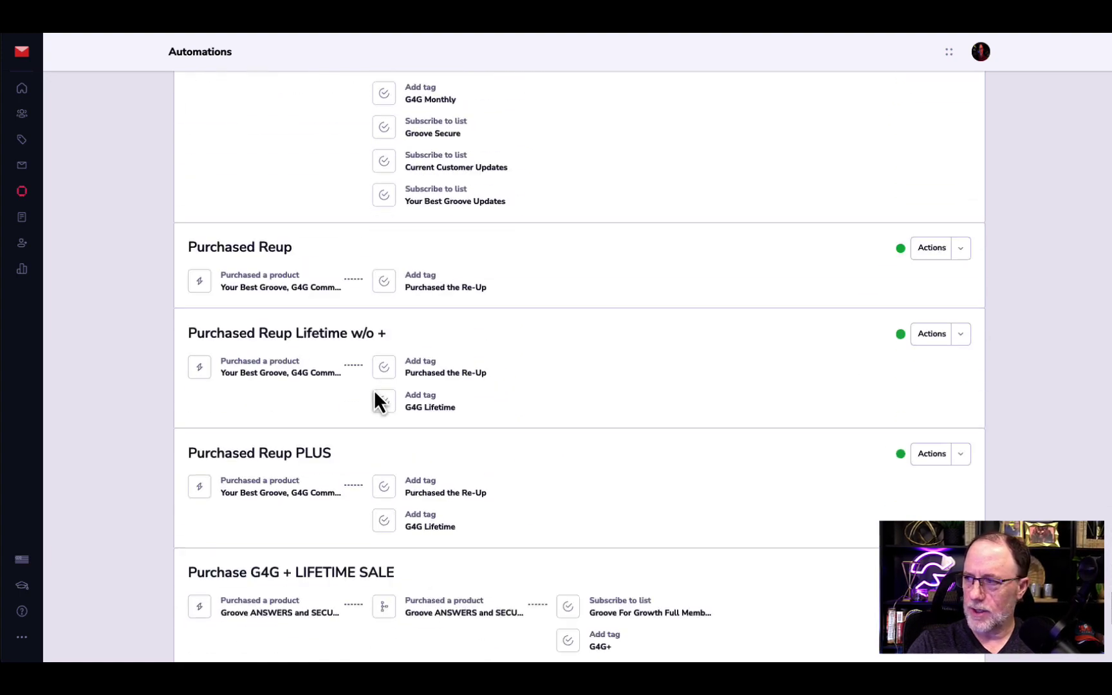
{"action": "scroll", "coordinate": [375, 393], "scroll_direction": "down", "scroll_amount": 10}
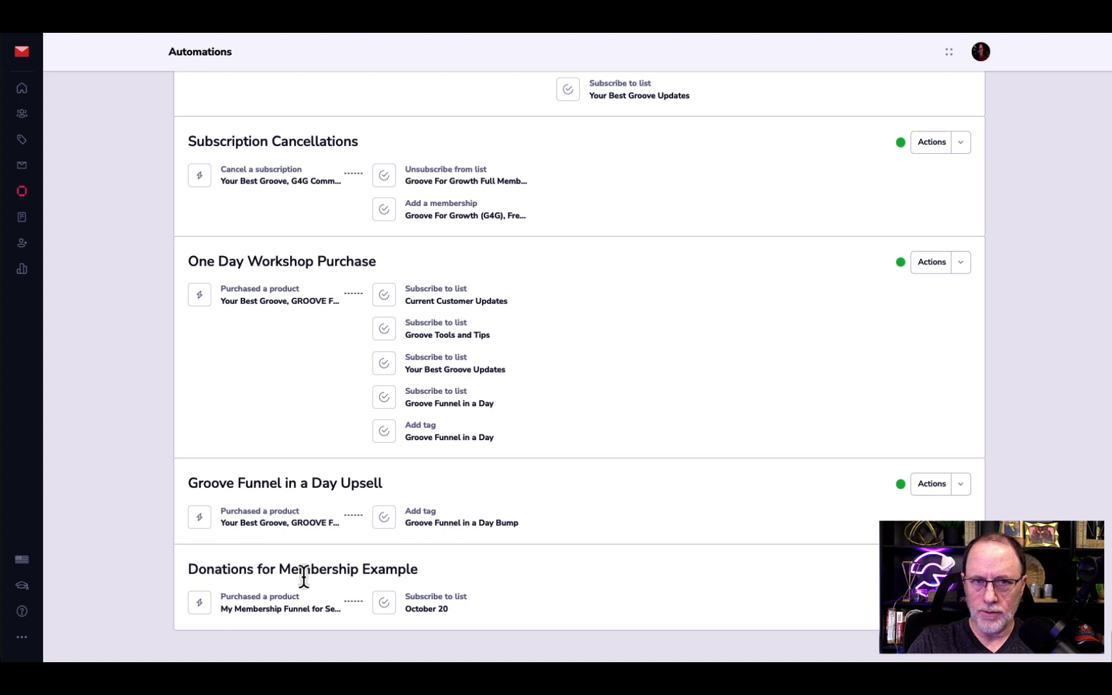
{"action": "left_click", "coordinate": [932, 569]}
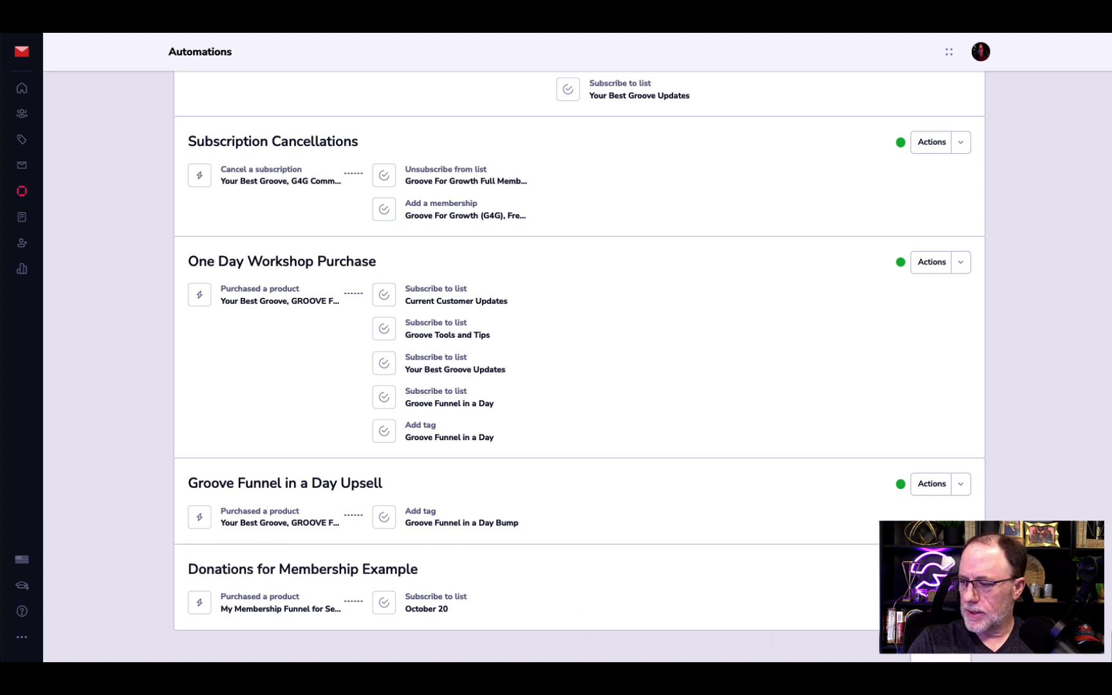
{"action": "scroll", "coordinate": [932, 569], "scroll_direction": "down", "scroll_amount": 1}
{"action": "left_click", "coordinate": [931, 587]}
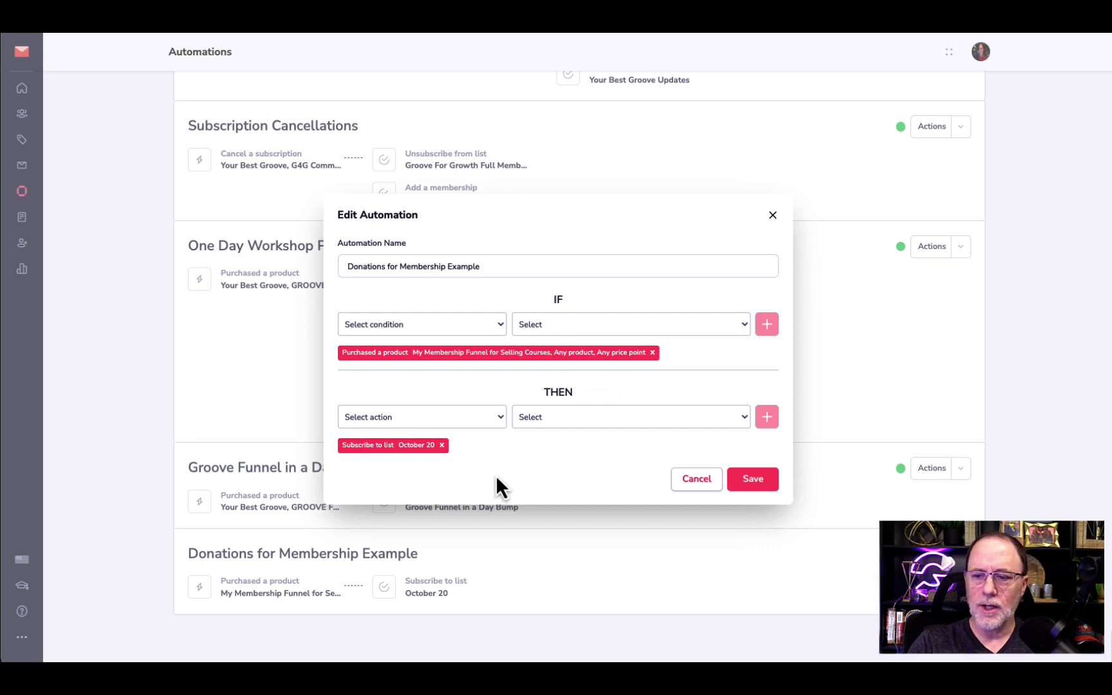
{"action": "left_click", "coordinate": [775, 217]}
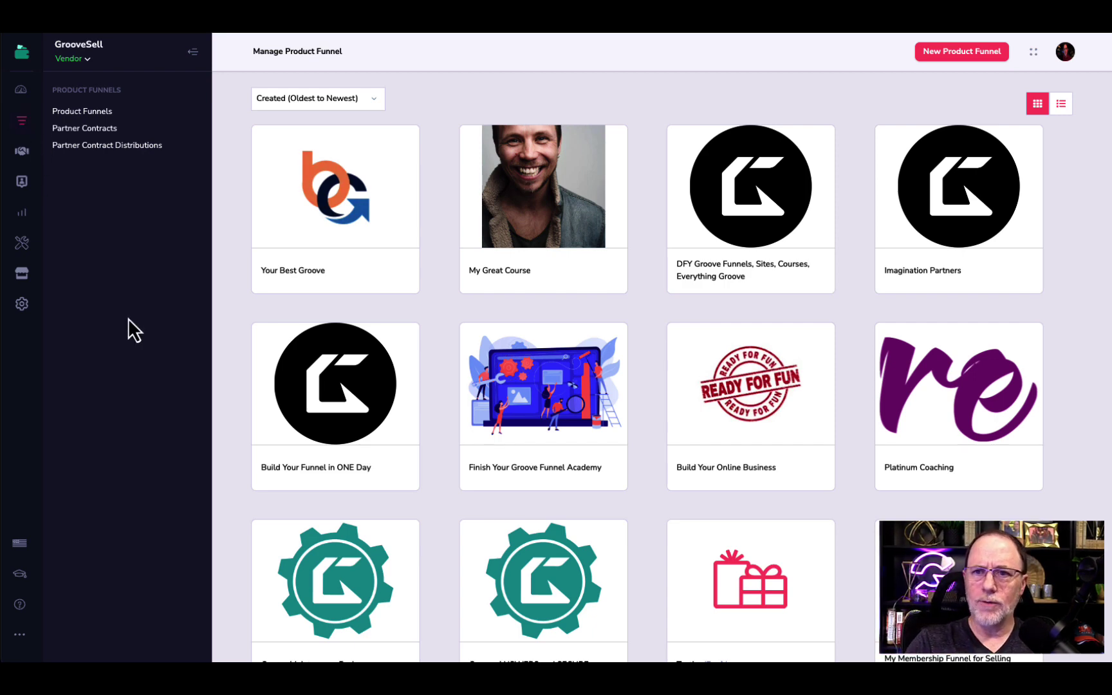
{"action": "scroll", "coordinate": [590, 490], "scroll_direction": "down", "scroll_amount": 1}
Open My Membership with Price Tiers fulfillment and highlight its Top Tier access.
{"action": "left_click", "coordinate": [956, 566]}
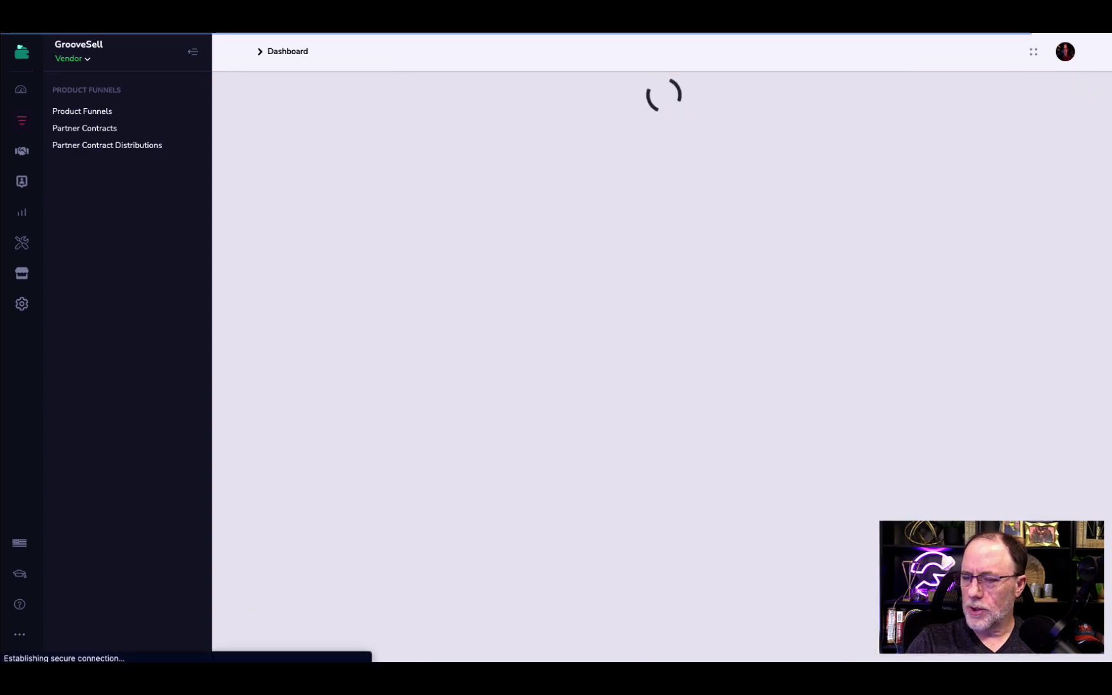
{"action": "left_click", "coordinate": [380, 200]}
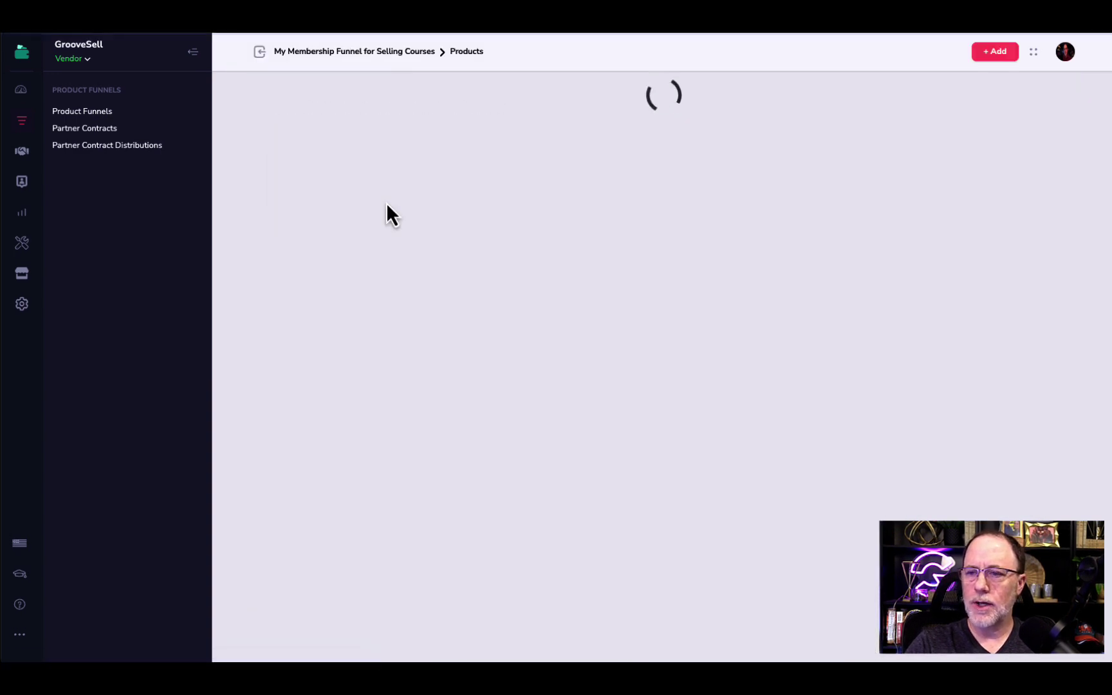
{"action": "left_click", "coordinate": [346, 231]}
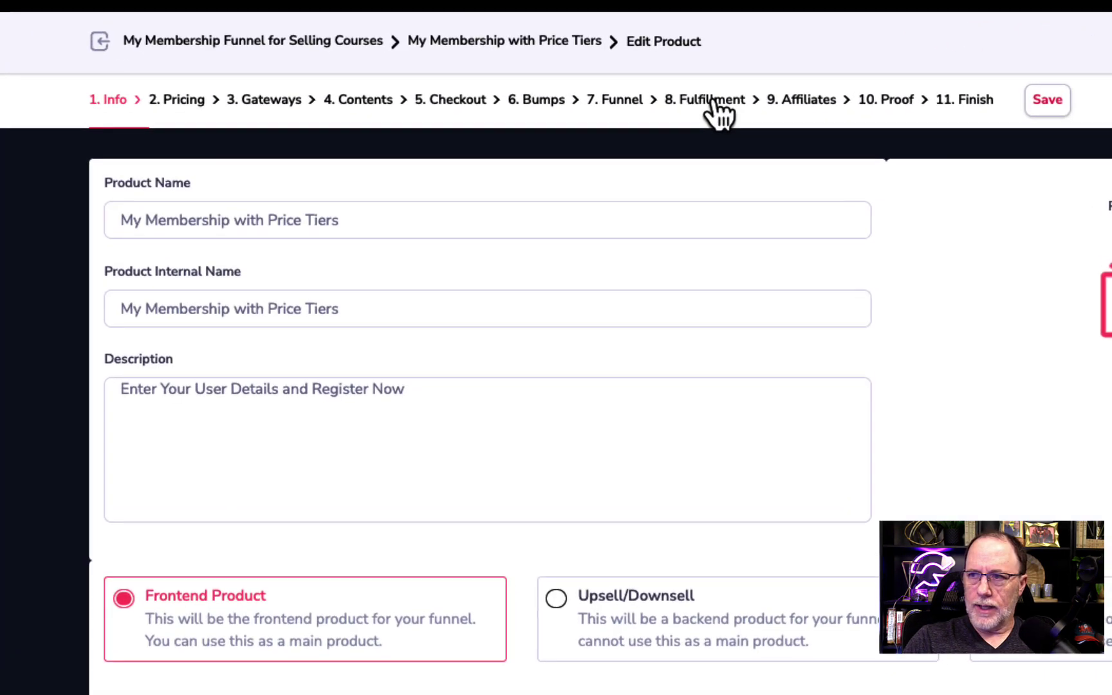
{"action": "left_click", "coordinate": [714, 100]}
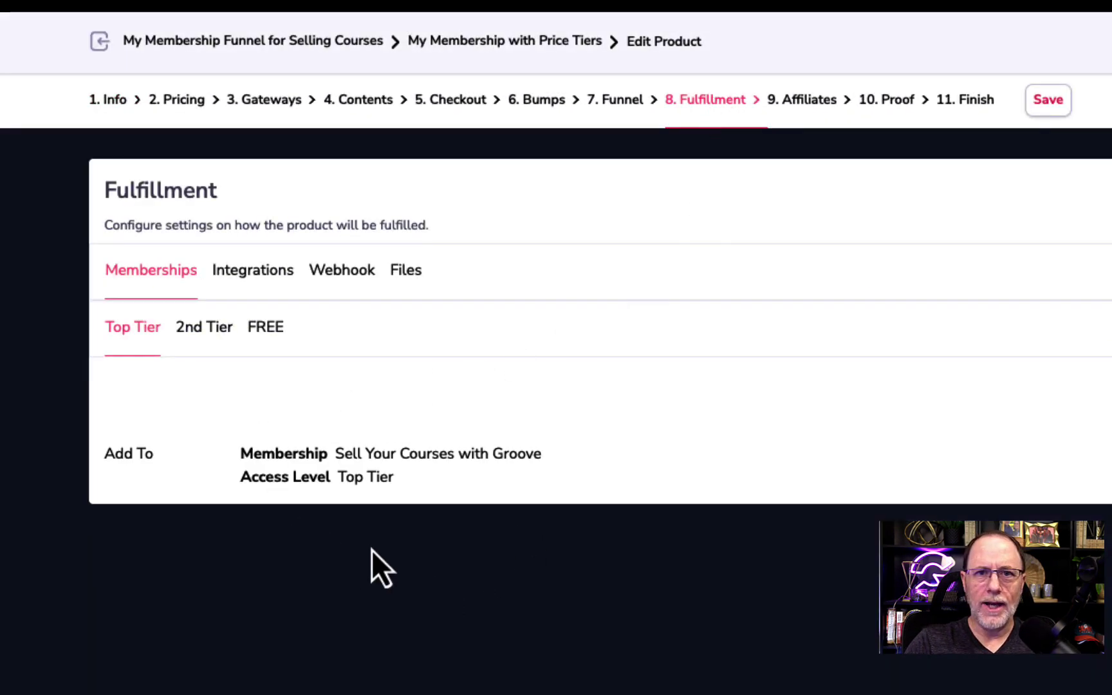
{"action": "left_click_drag", "start_coordinate": [343, 454], "coordinate": [398, 478]}
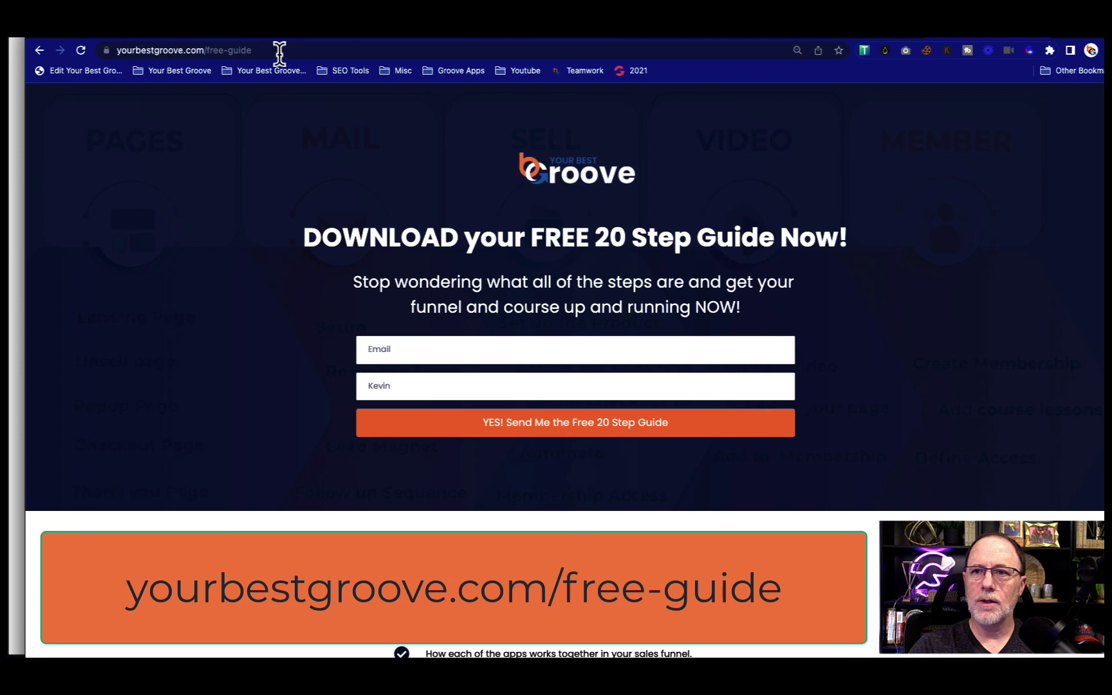
Autofill the free guide opt-in email and name from saved suggestions.
{"action": "left_click", "coordinate": [278, 49]}
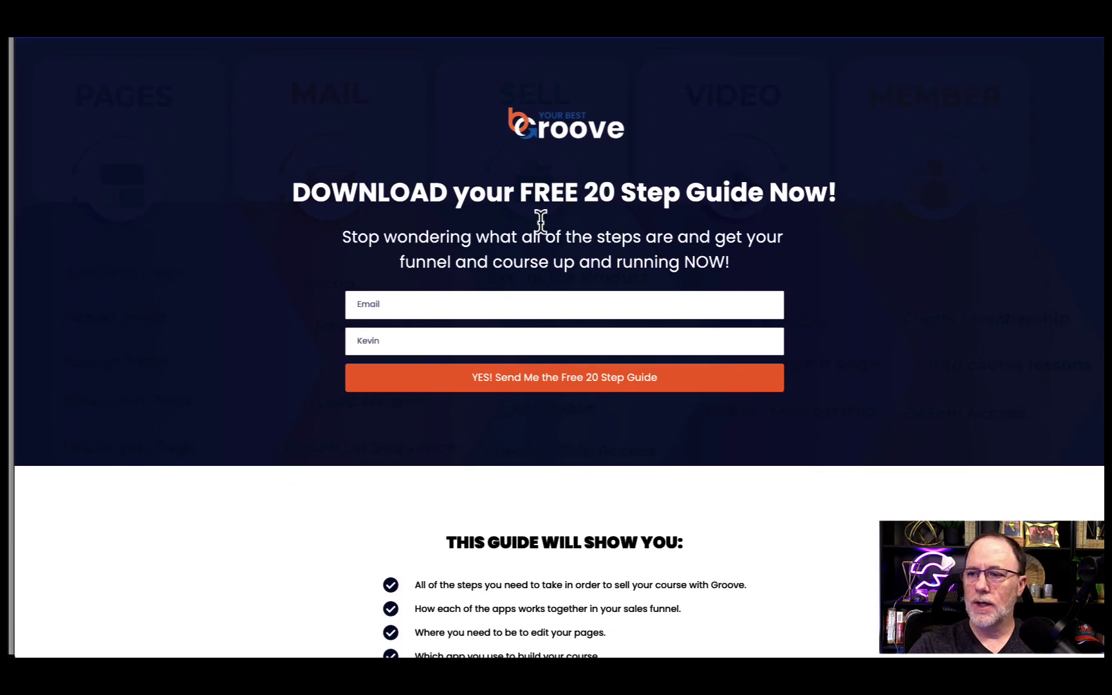
{"action": "left_click", "coordinate": [451, 309]}
{"action": "left_click", "coordinate": [514, 340]}
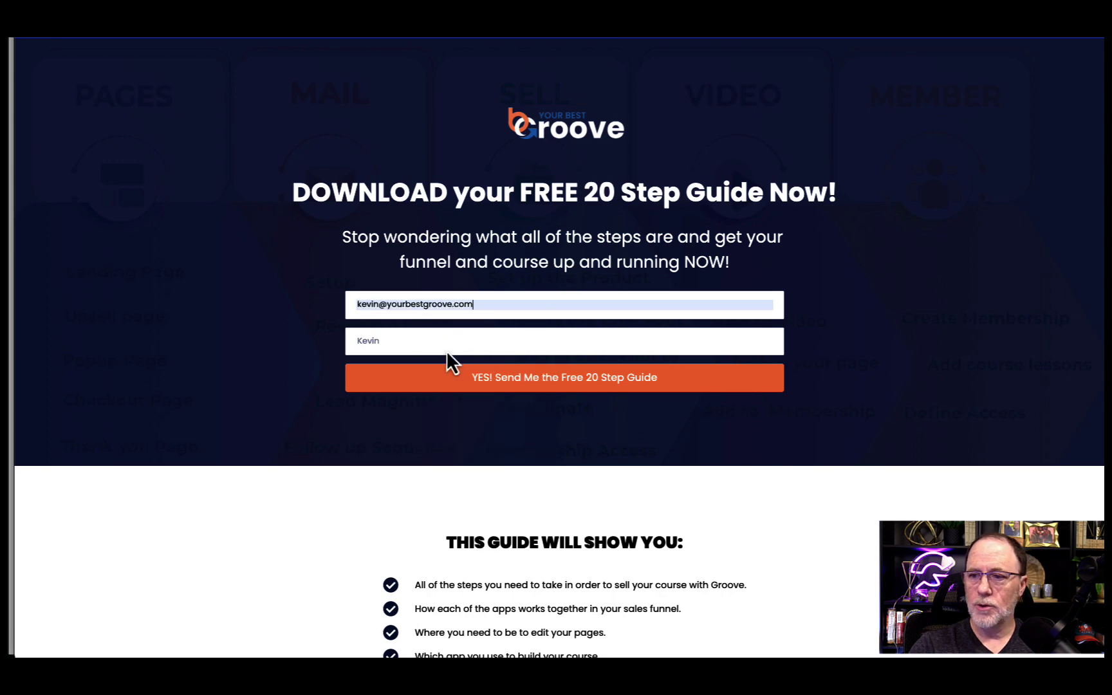
{"action": "left_click", "coordinate": [437, 342]}
{"action": "left_click", "coordinate": [448, 367]}
Submit the opt-in, try Enroll Now on the $5/Mo upsell, then return to it.
{"action": "left_click", "coordinate": [497, 384]}
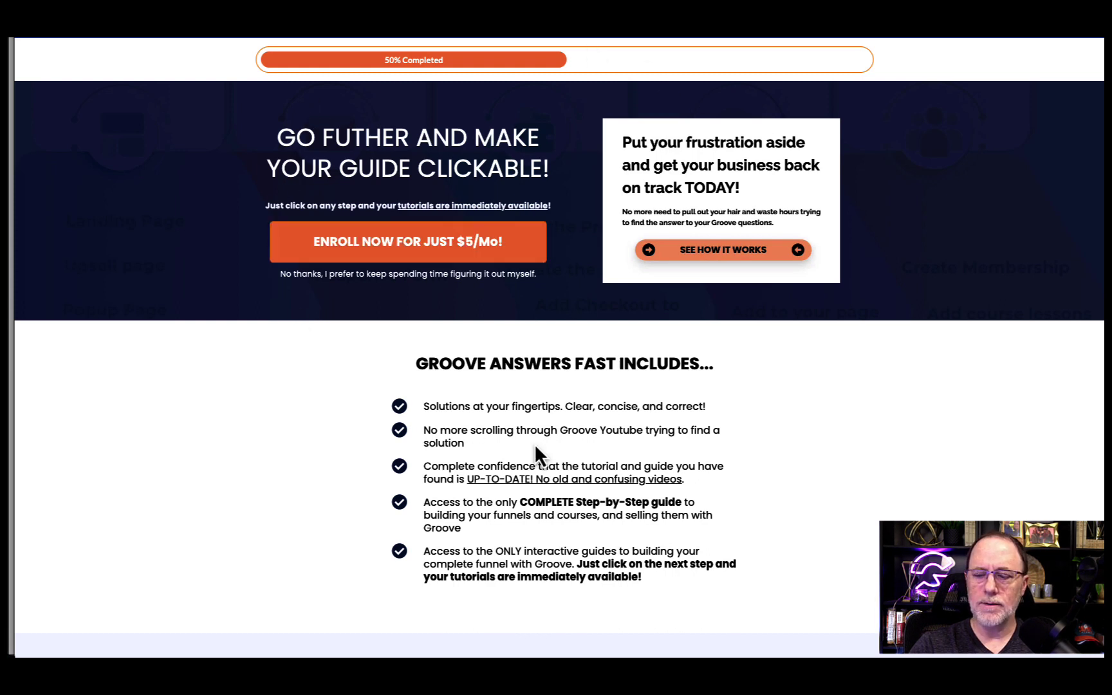
{"action": "left_click", "coordinate": [387, 248]}
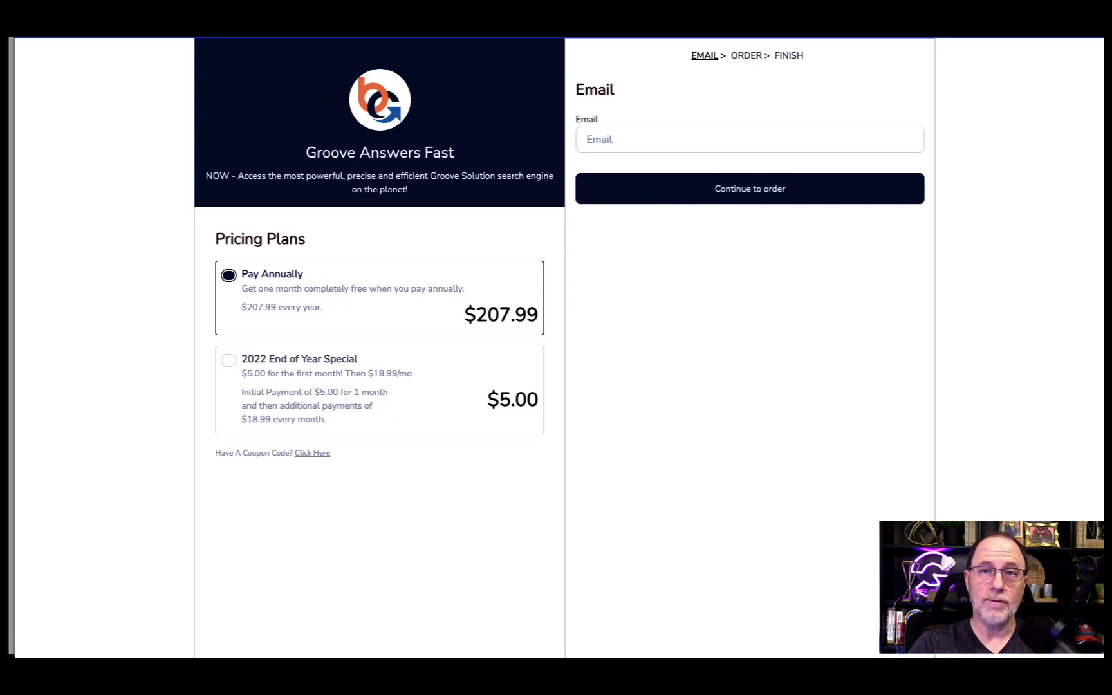
{"action": "key", "text": "alt+Left"}
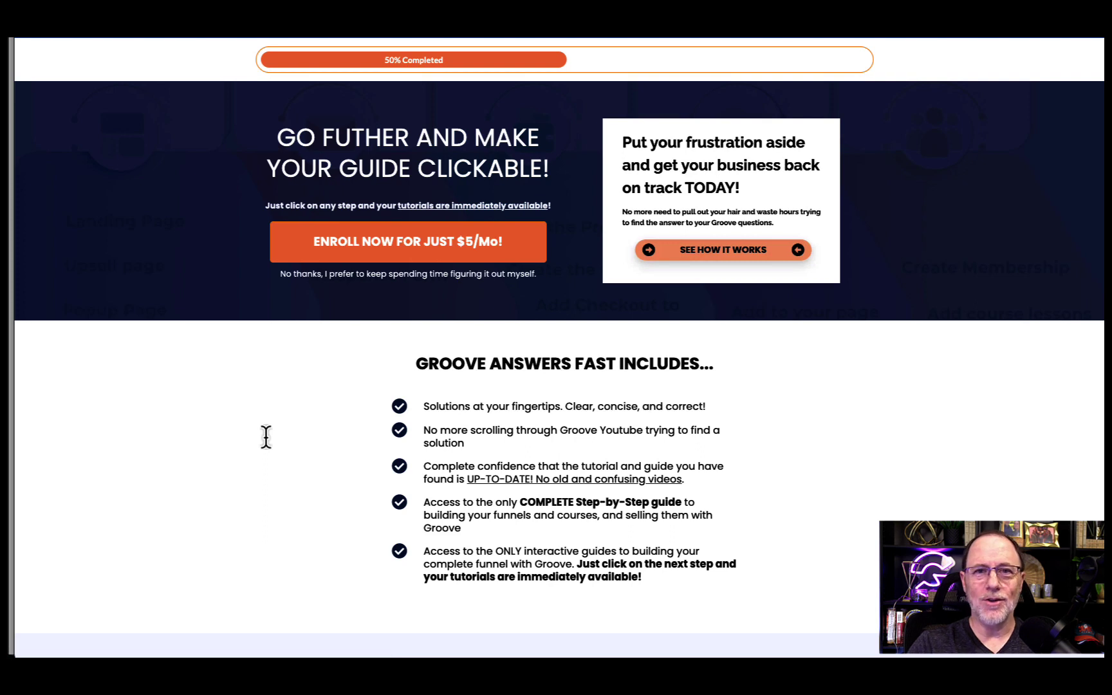